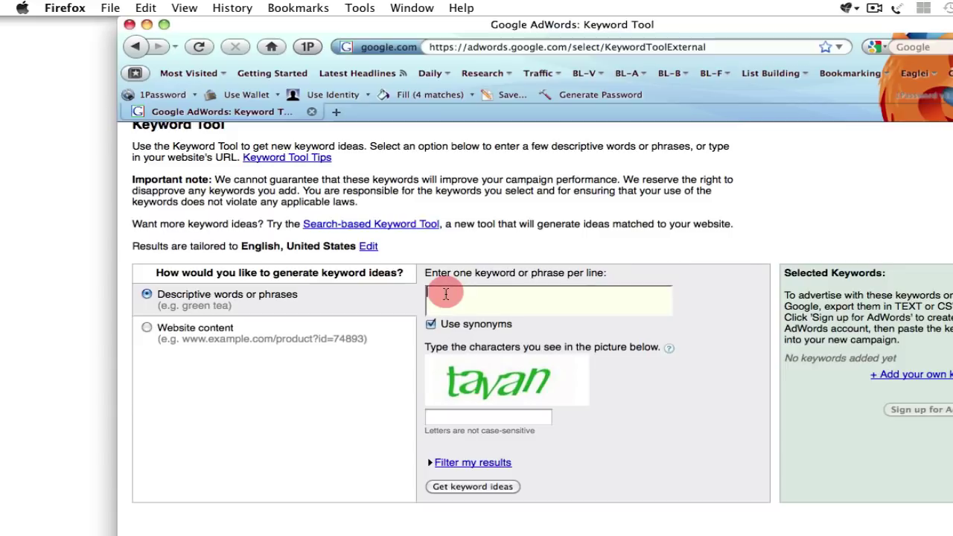
# Enter the keywords "gambling", "addiction", "stop gambling" and "quit gambling" on separate lines of the keyword list.
pyautogui.write('gambling')
pyautogui.press('Return')
pyautogui.write('addict')
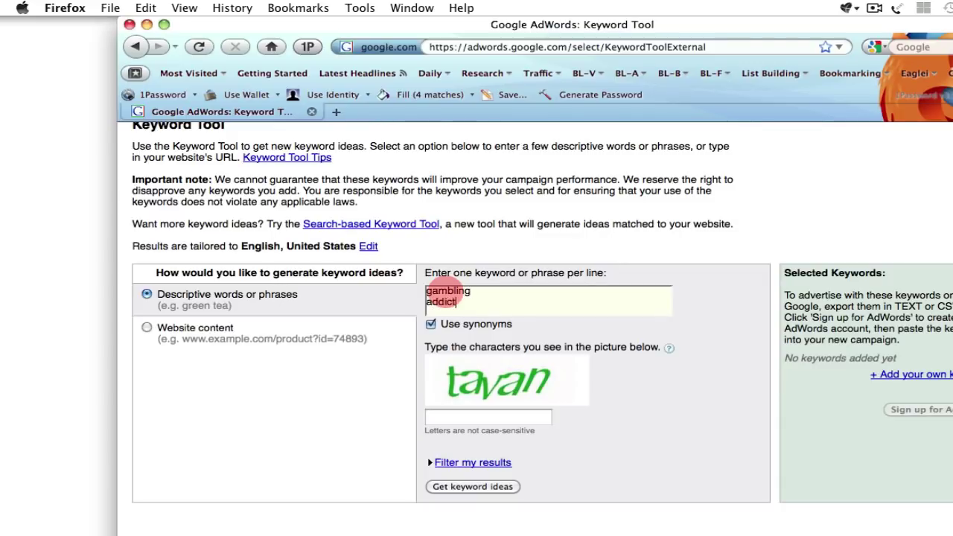
pyautogui.write('ion')
pyautogui.press('Return')
pyautogui.write('s')
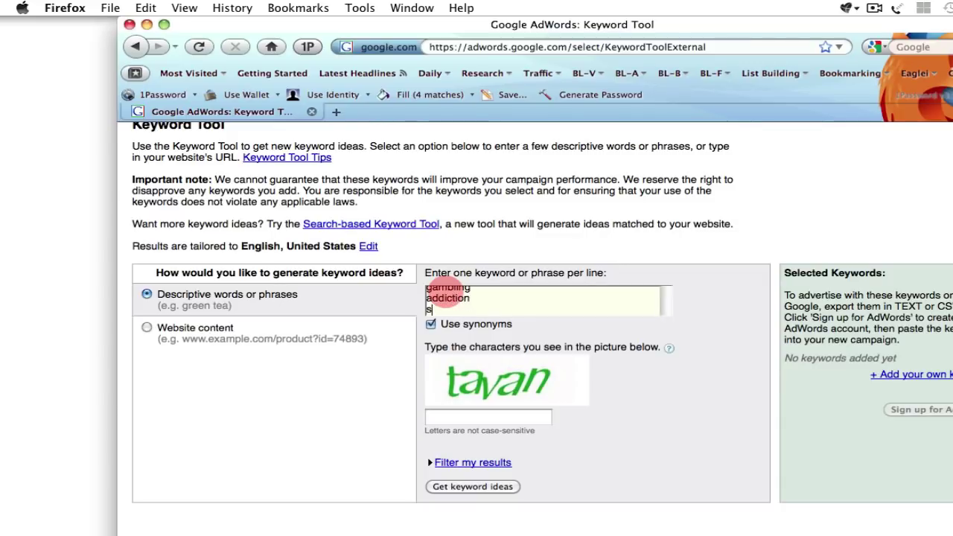
pyautogui.write('top gambling')
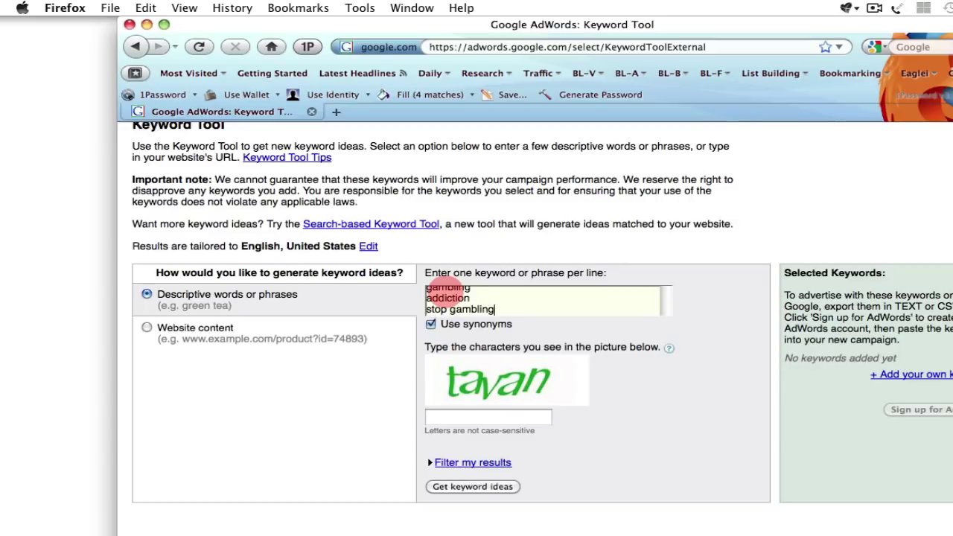
pyautogui.press('Return')
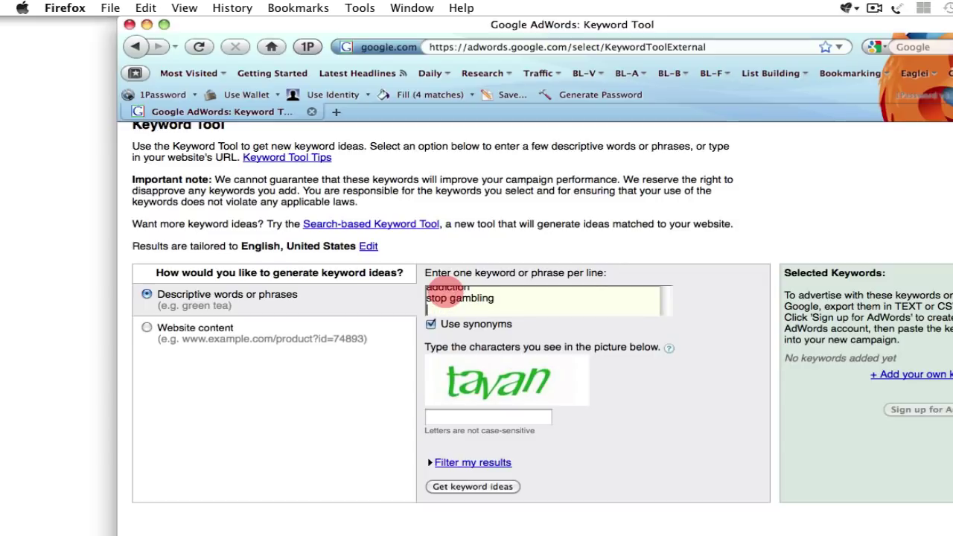
pyautogui.write('quit g')
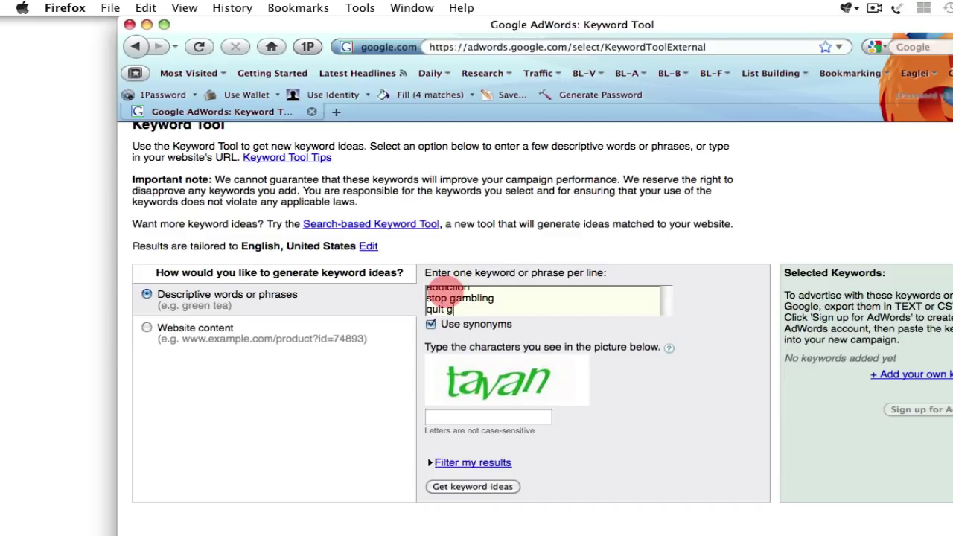
pyautogui.write('ambling')
pyautogui.press('Return')
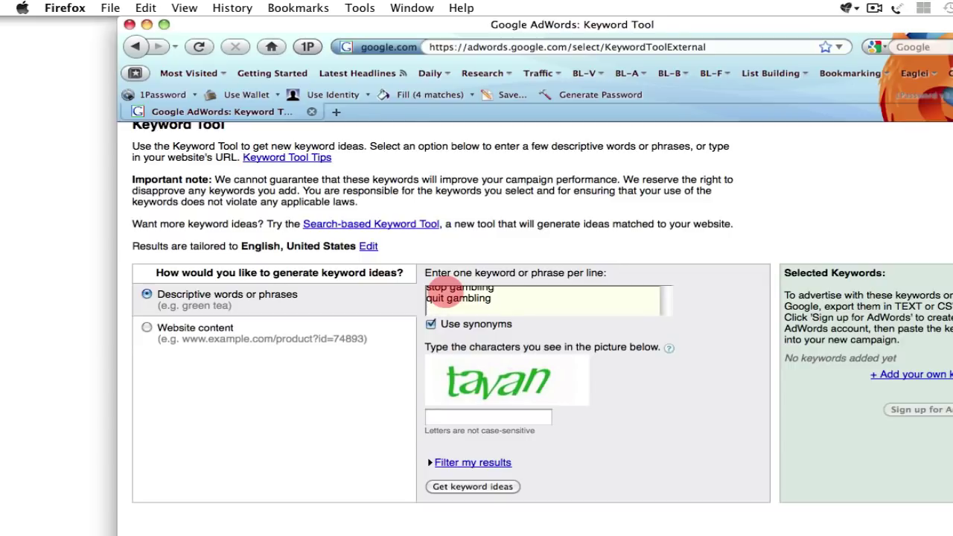
# Add "gambling counselor" and "gambling counseling" as further lines in the keyword list.
pyautogui.write('gambling')
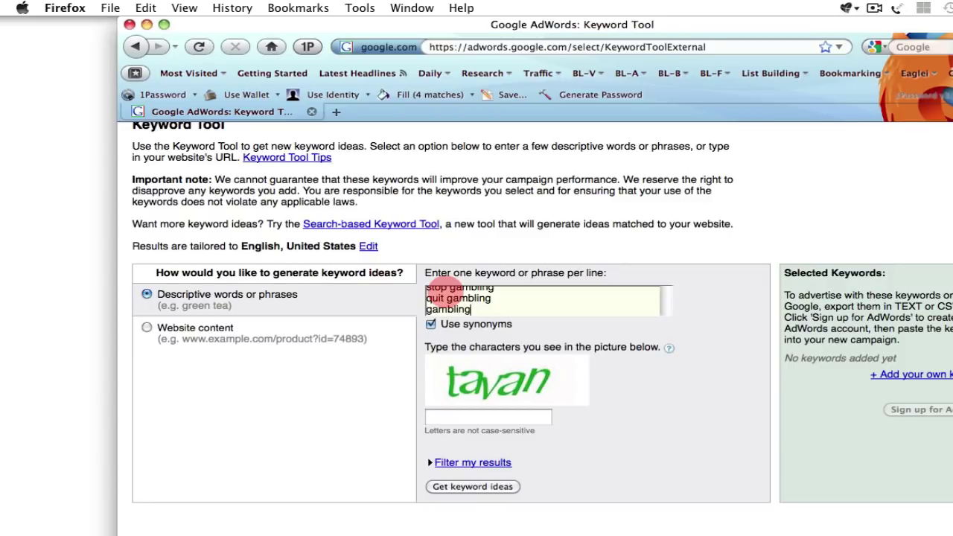
pyautogui.write(' counselor')
pyautogui.press('Return')
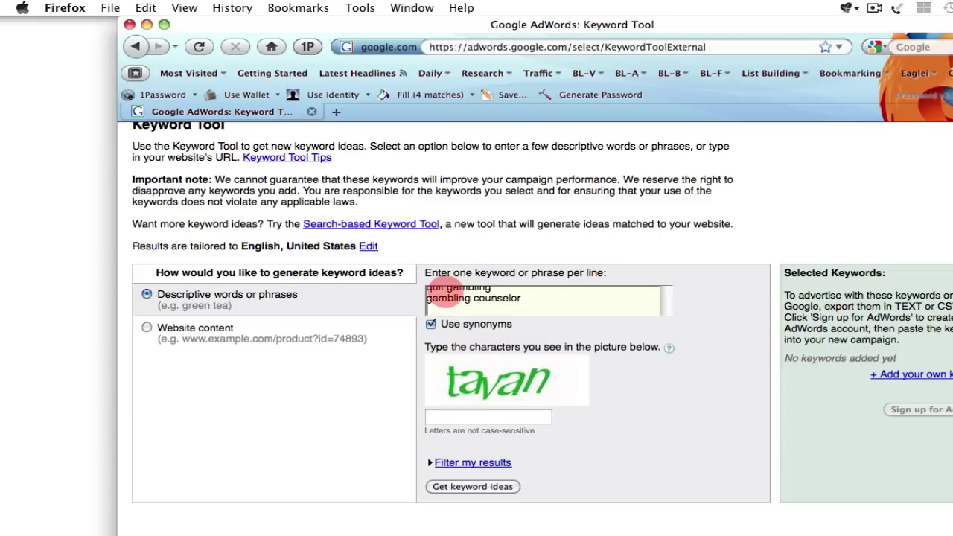
pyautogui.write('gambling cou')
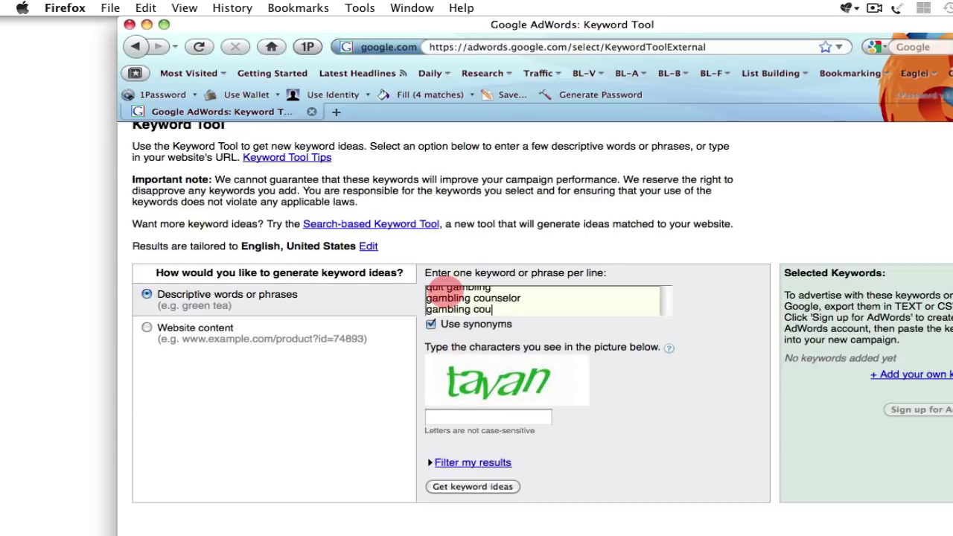
pyautogui.write('nseling')
# Enter the characters shown in the captcha picture and generate the keyword ideas.
pyautogui.click(462, 418)
pyautogui.write('t')
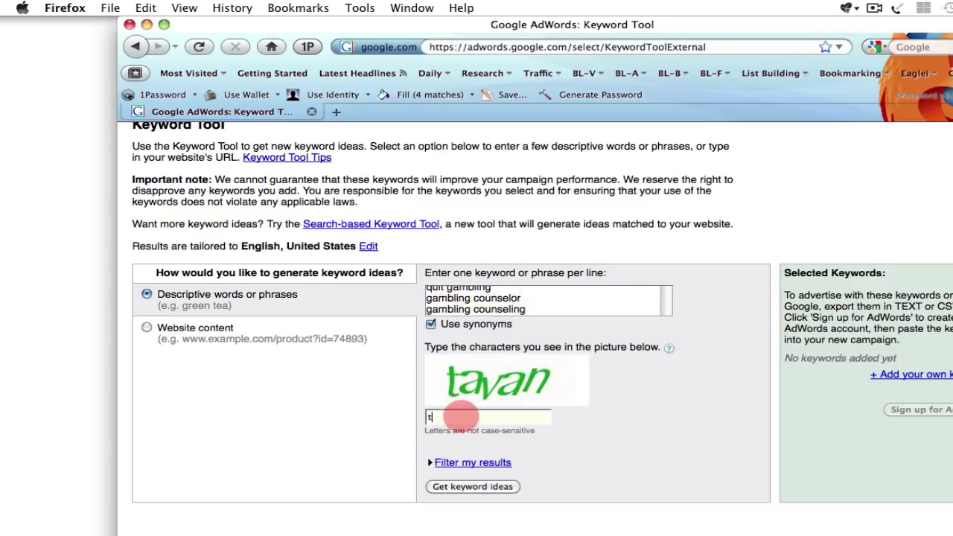
pyautogui.write('avan')
pyautogui.click(488, 488)
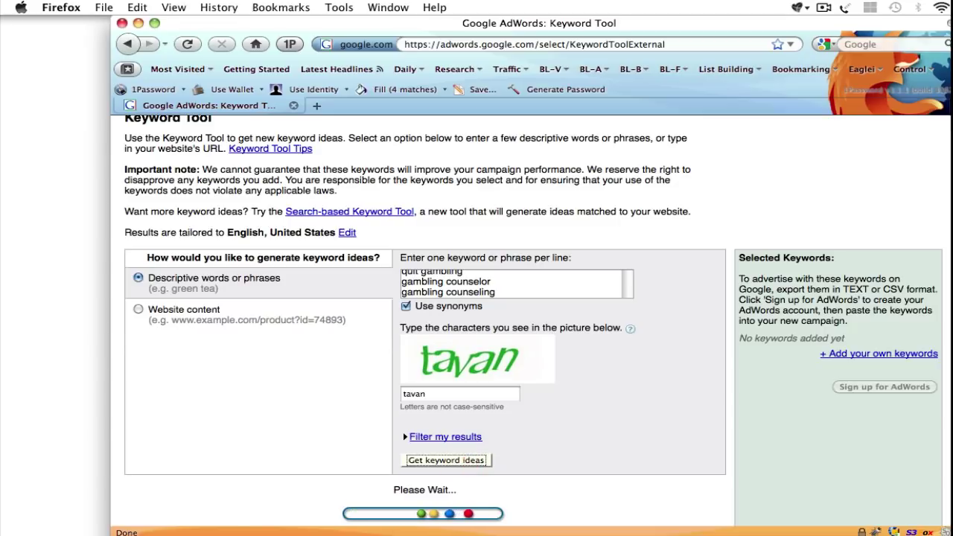
pyautogui.click(440, 491)
pyautogui.click(549, 481)
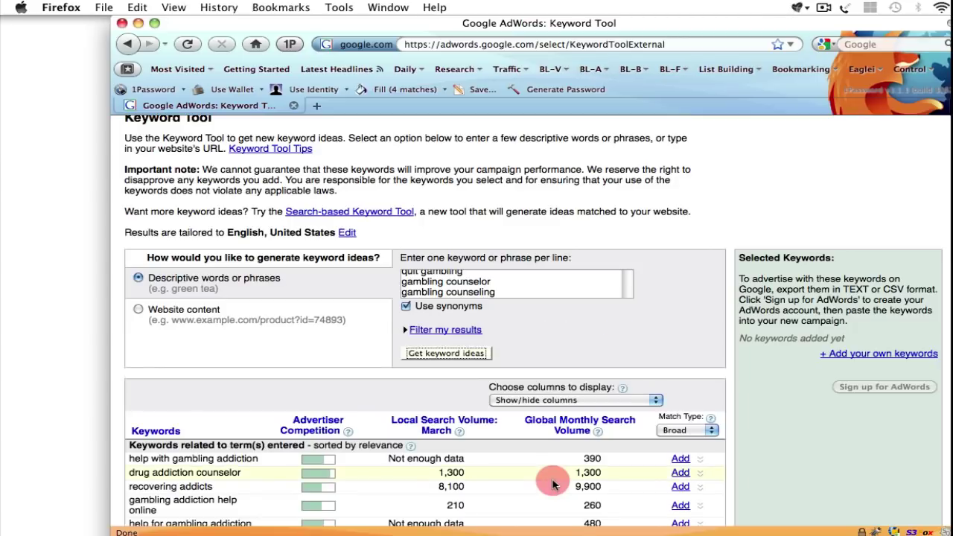
# Sort the keyword ideas by global monthly search volume, highest first, and look through the list.
pyautogui.scroll(-5, 578, 404)
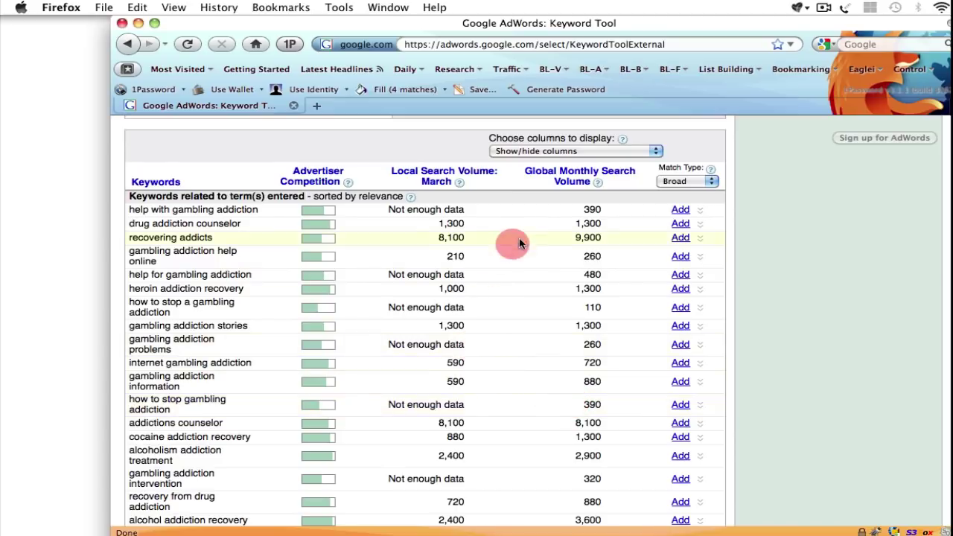
pyautogui.click(580, 181)
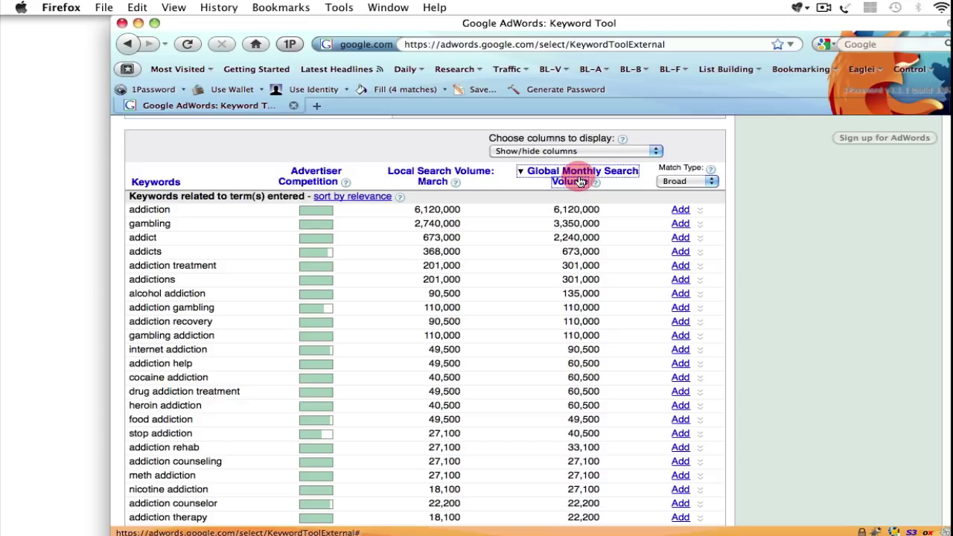
pyautogui.scroll(-5, 570, 238)
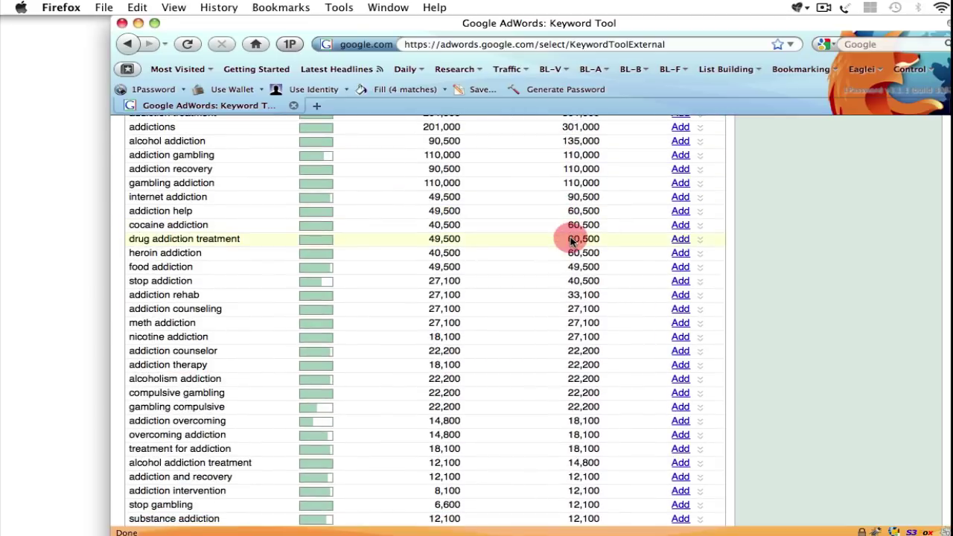
pyautogui.scroll(-2, 570, 239)
pyautogui.scroll(10, 570, 238)
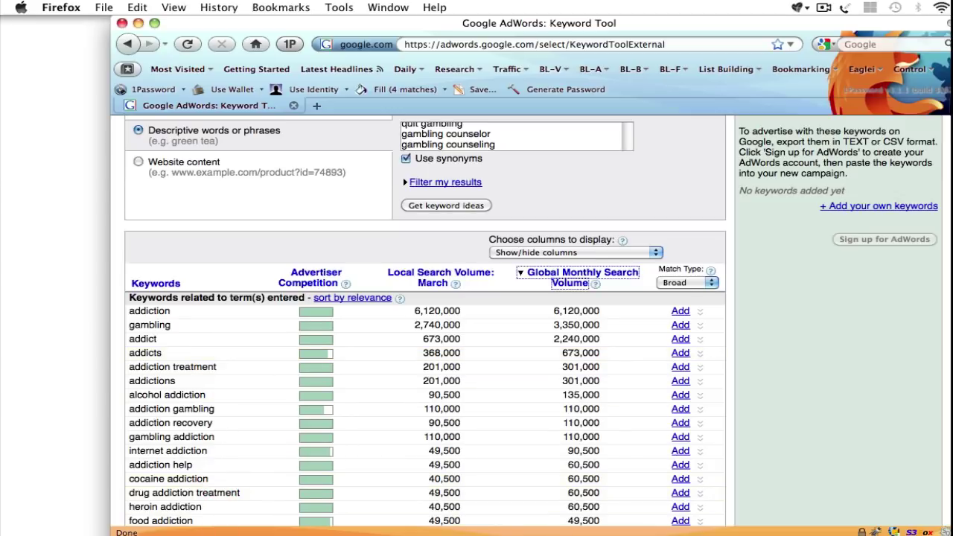
# Switch to TextEdit to view the saved gambling keyword list, and return to Firefox.
pyautogui.press('super+Tab')
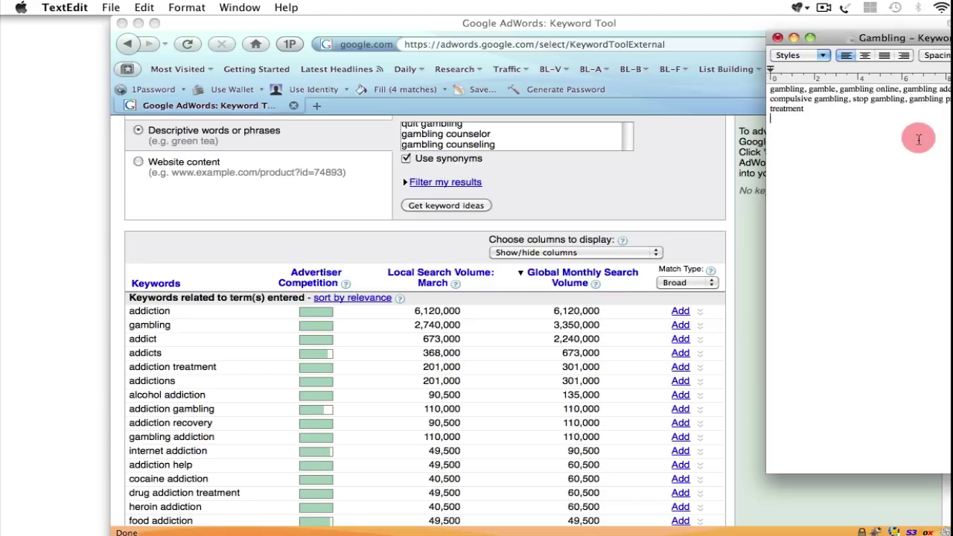
pyautogui.click(814, 114)
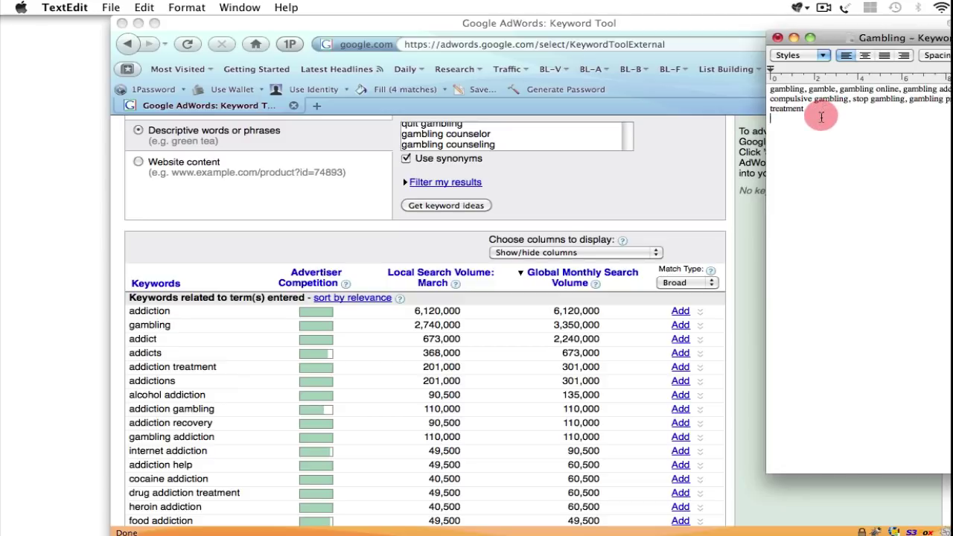
pyautogui.click(279, 24)
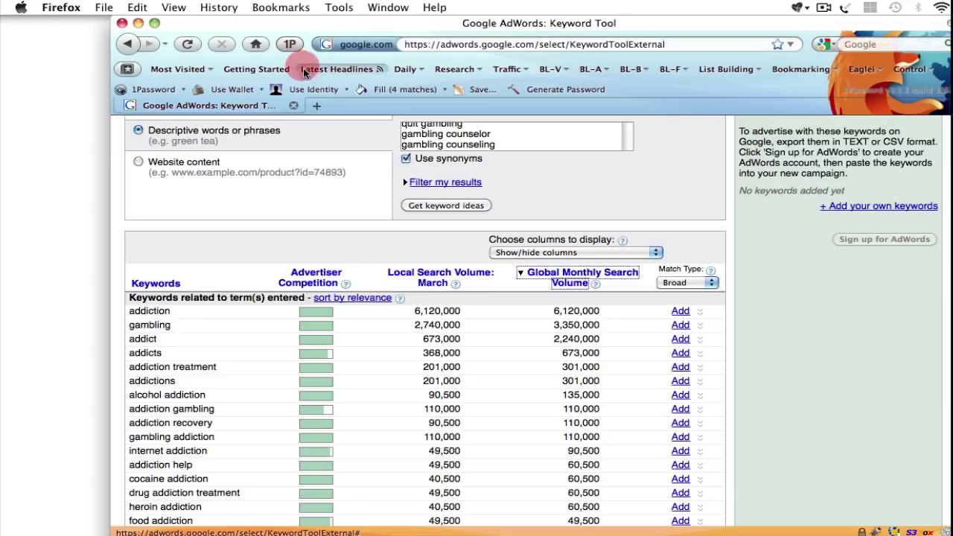
# Search Google for "crowd mountain rank decoder" and open the first result, the free Rank Decoding Engine page.
pyautogui.click(256, 45)
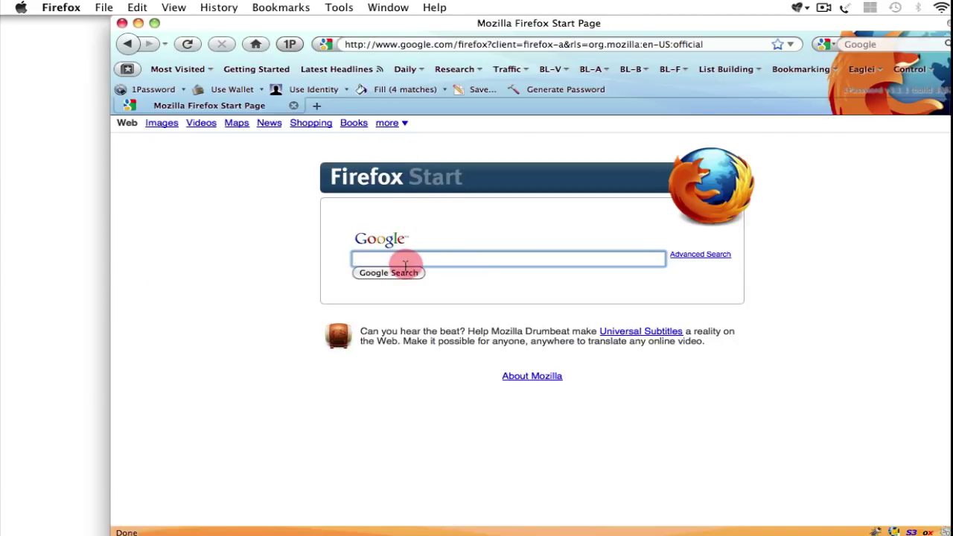
pyautogui.click(403, 260)
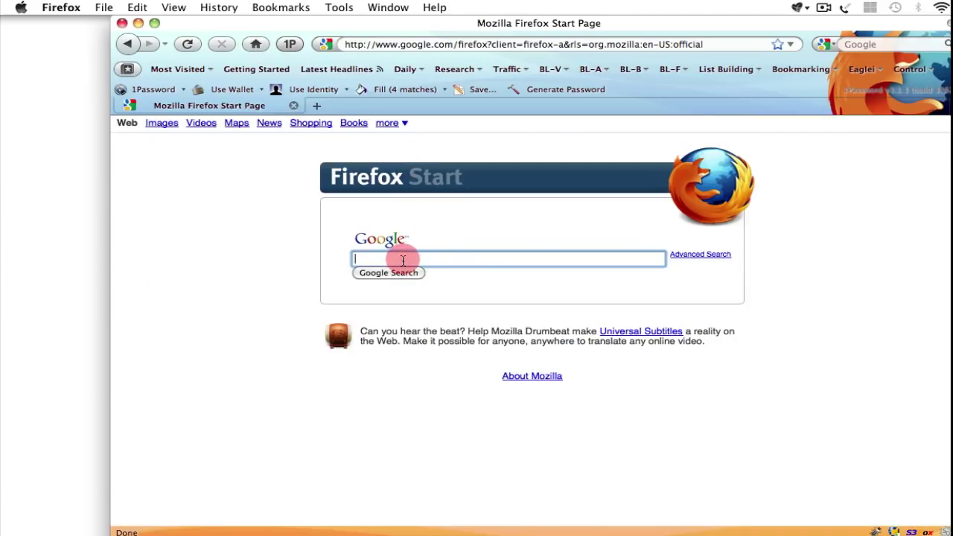
pyautogui.write('cr')
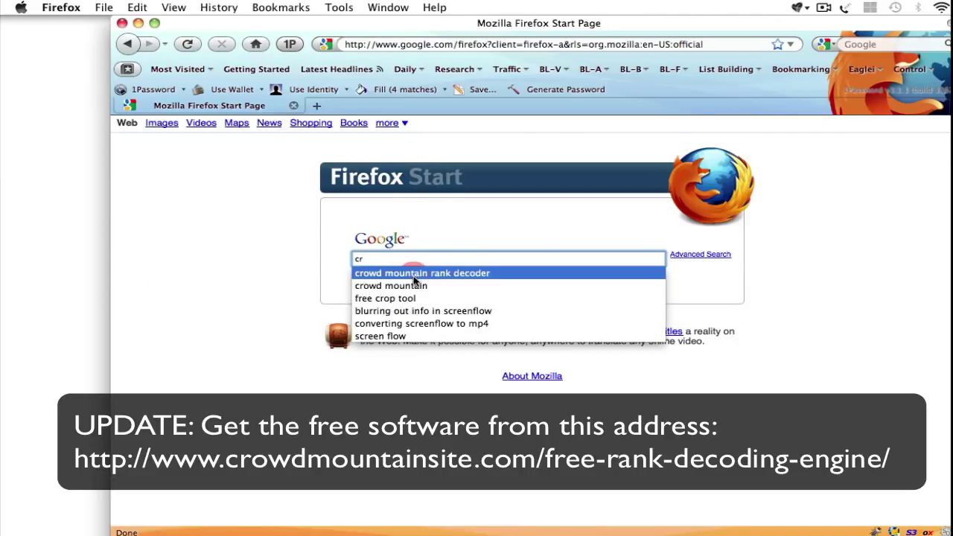
pyautogui.click(414, 278)
pyautogui.click(412, 275)
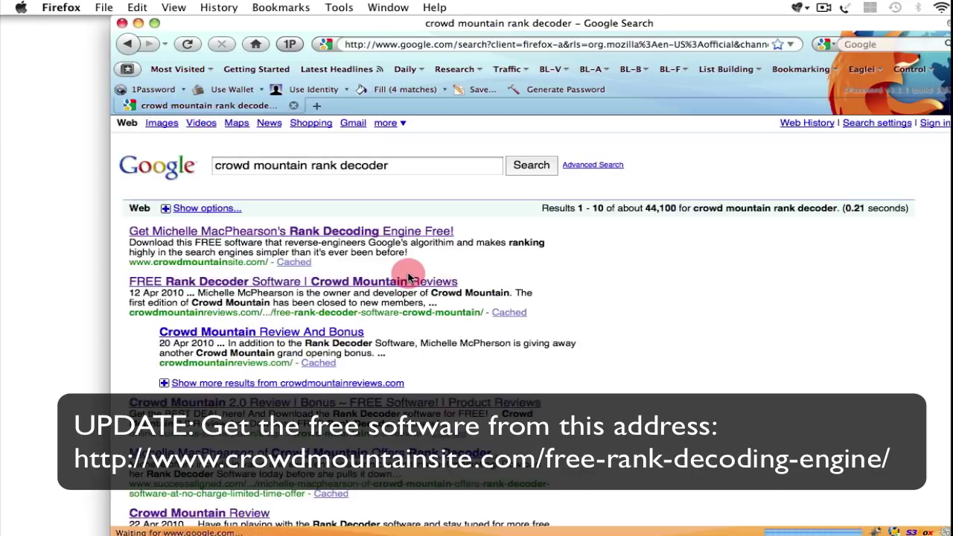
pyautogui.click(350, 235)
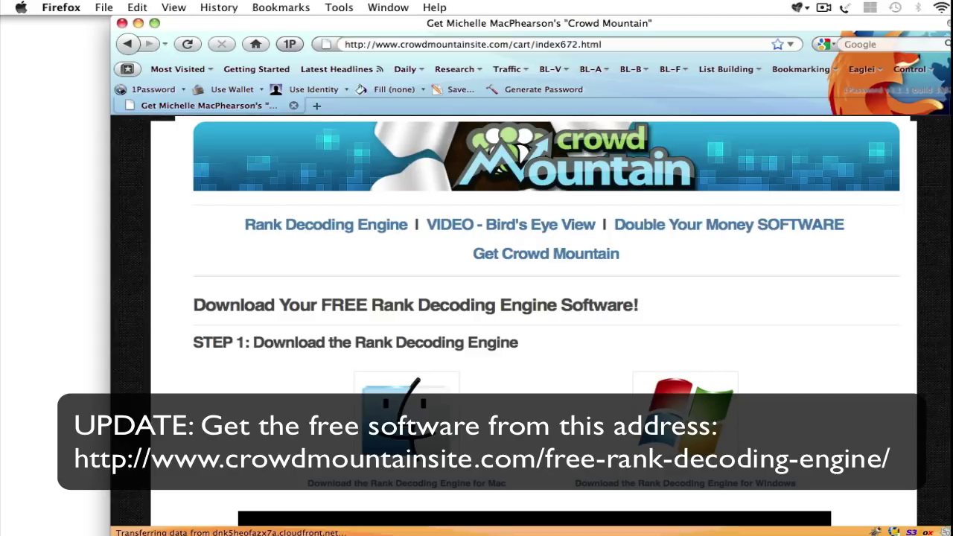
# Minimize the browser, reposition the Rank Decoding Engine window, and list the top social media properties for the last 30 days.
pyautogui.click(138, 25)
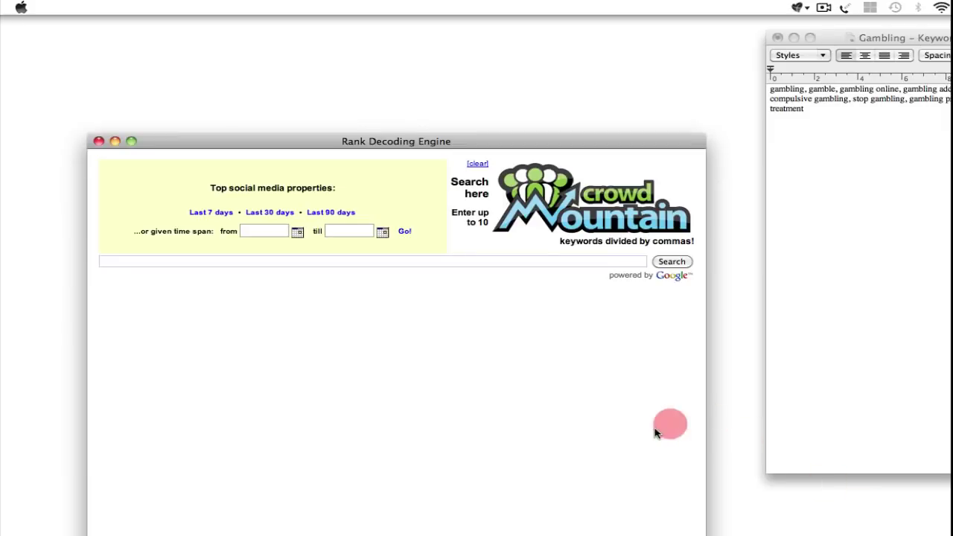
pyautogui.moveTo(309, 138); pyautogui.dragTo(447, 49)
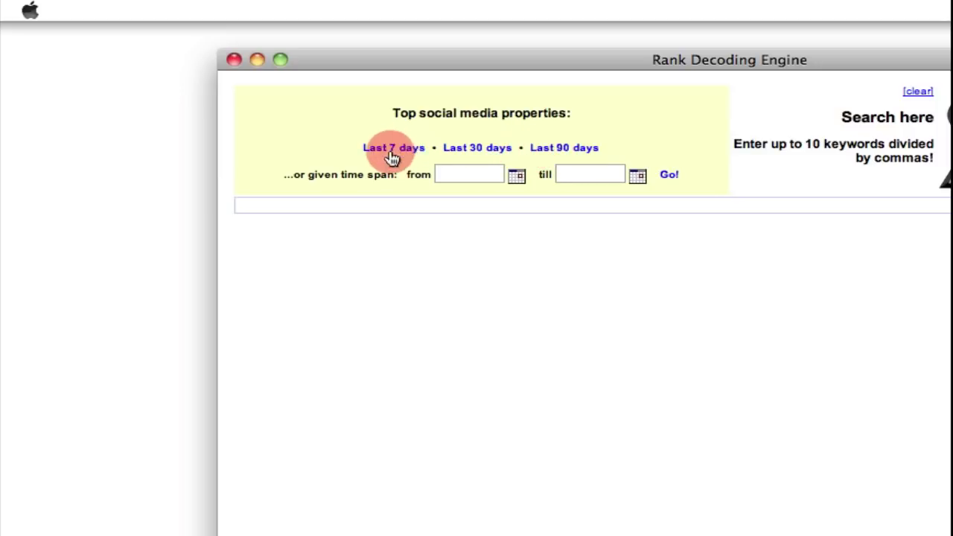
pyautogui.click(478, 146)
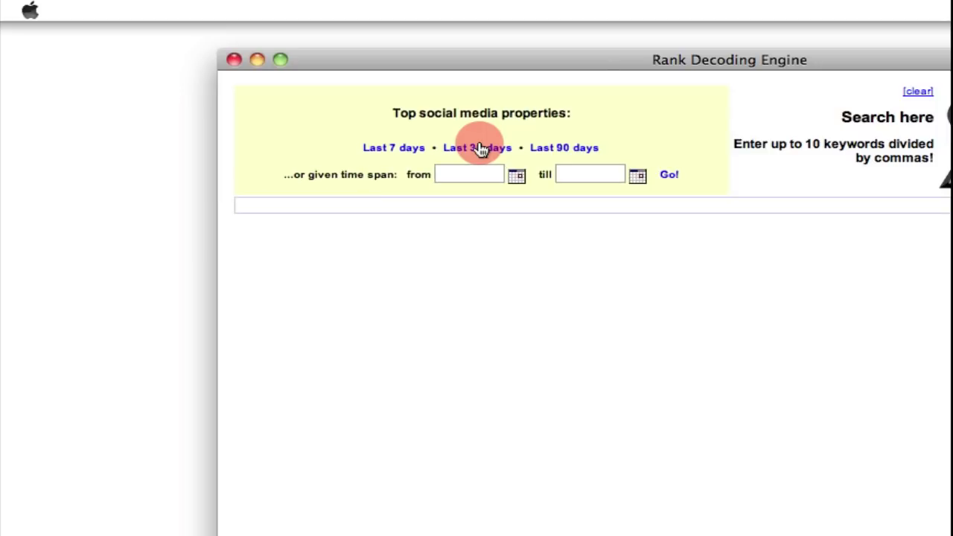
pyautogui.click(483, 154)
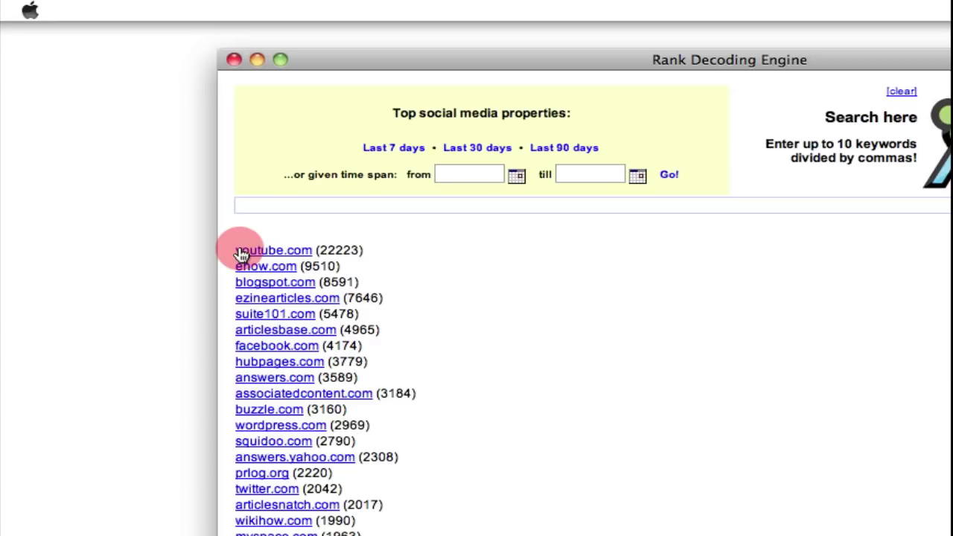
# Copy the sites from youtube.com through flickr.com and paste them below the keywords in the TextEdit document.
pyautogui.moveTo(240, 255); pyautogui.dragTo(245, 535)
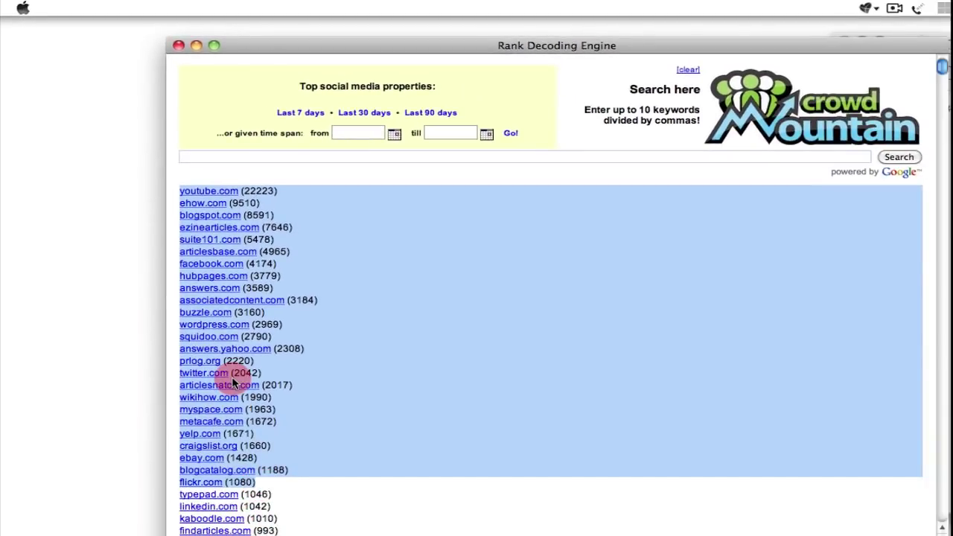
pyautogui.rightClick(301, 495)
pyautogui.click(273, 448)
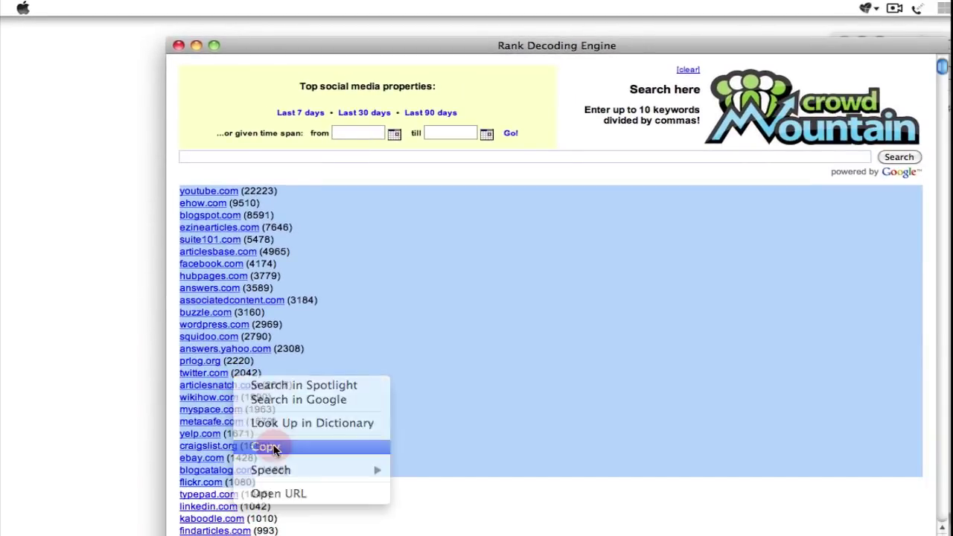
pyautogui.press('super+Tab')
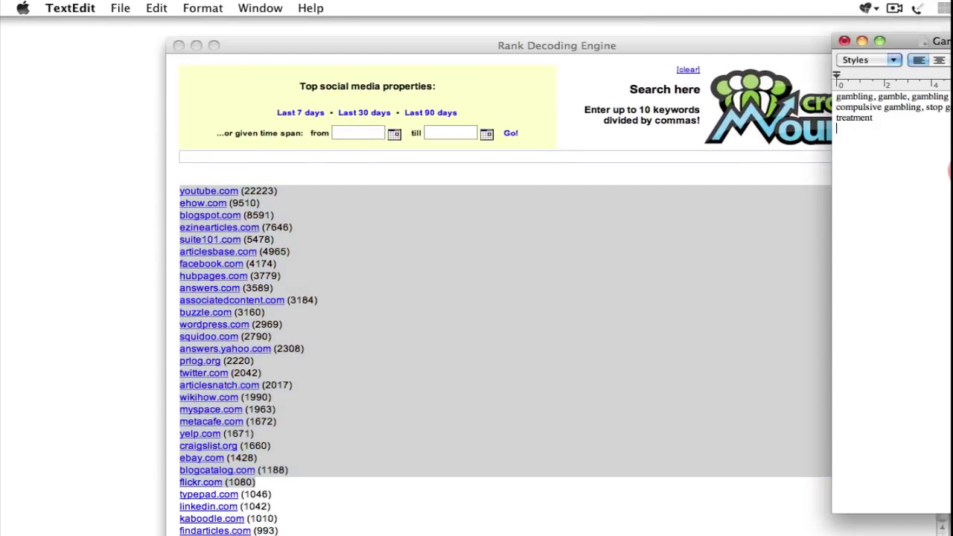
pyautogui.click(917, 163)
pyautogui.rightClick(917, 163)
pyautogui.click(944, 200)
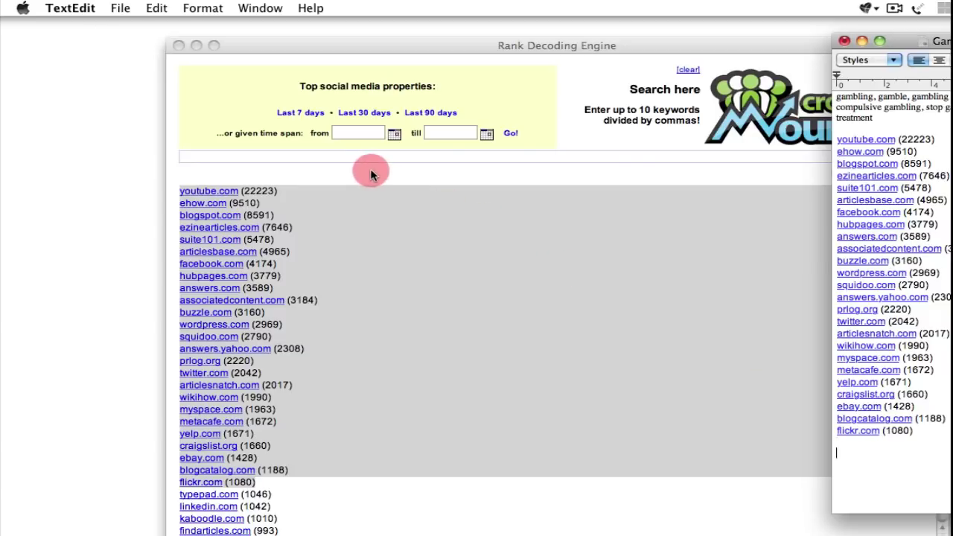
# Clear the Rank Decoding Engine results and copy the gambling keyword list from the TextEdit document.
pyautogui.click(688, 70)
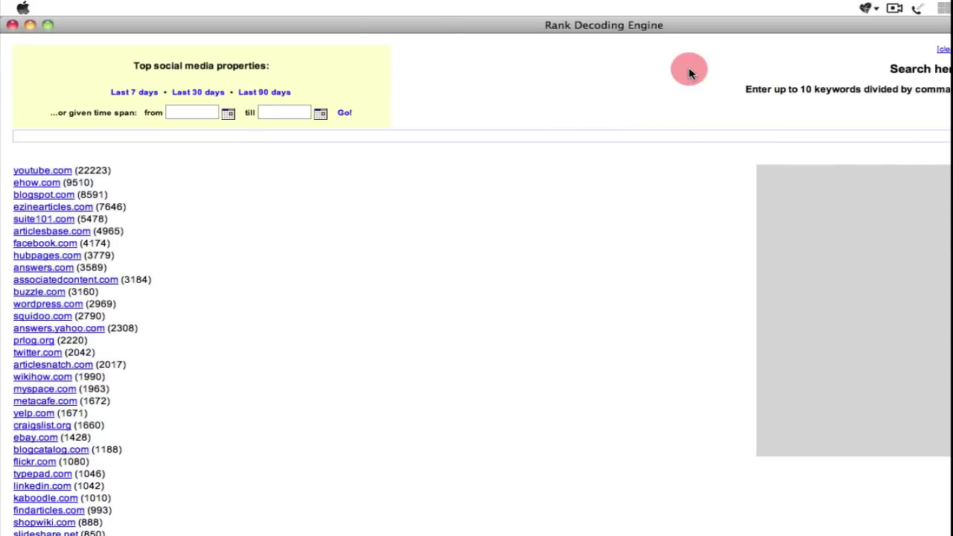
pyautogui.click(901, 151)
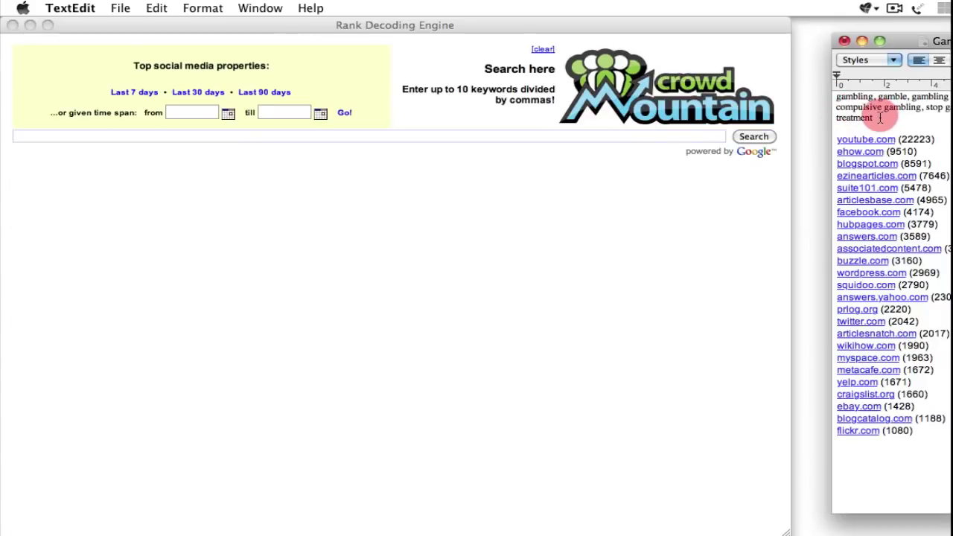
pyautogui.tripleClick(842, 103)
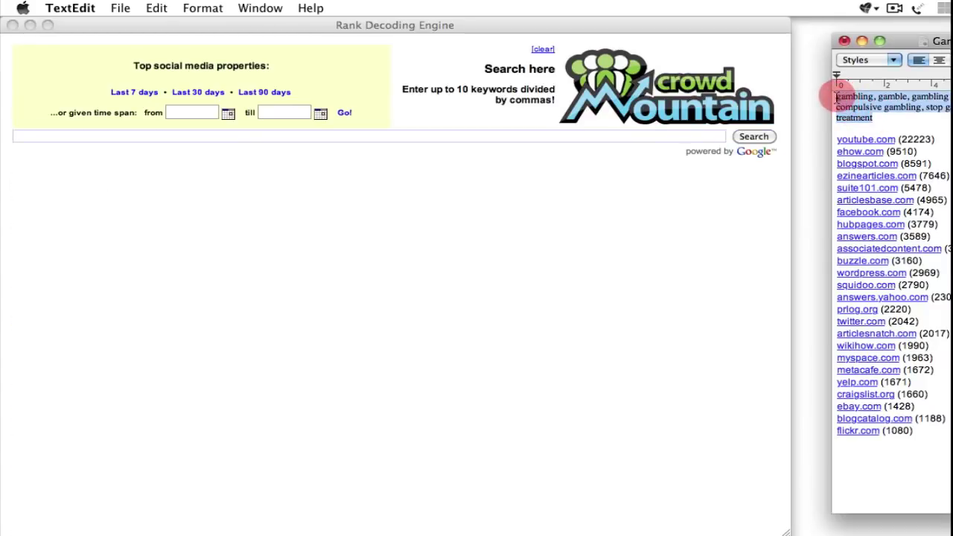
pyautogui.rightClick(842, 98)
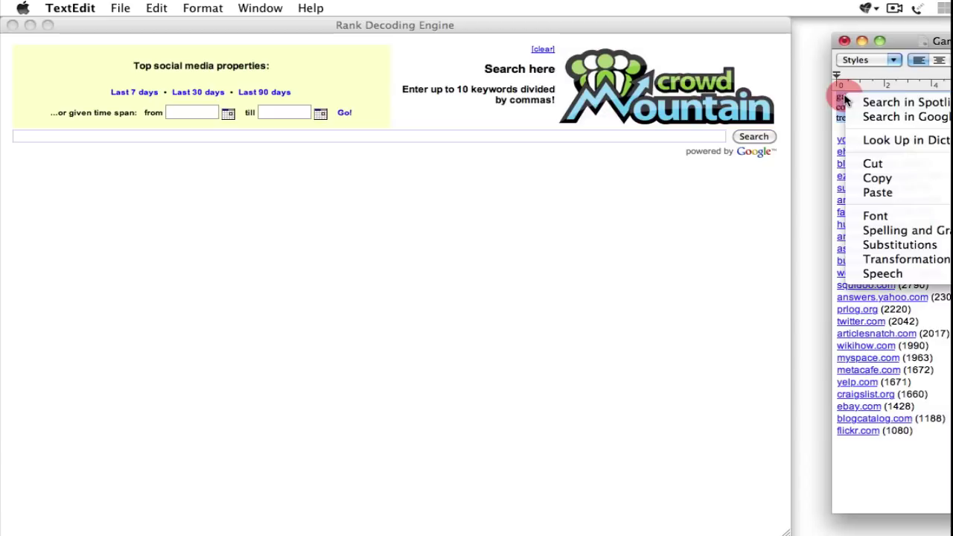
pyautogui.click(878, 179)
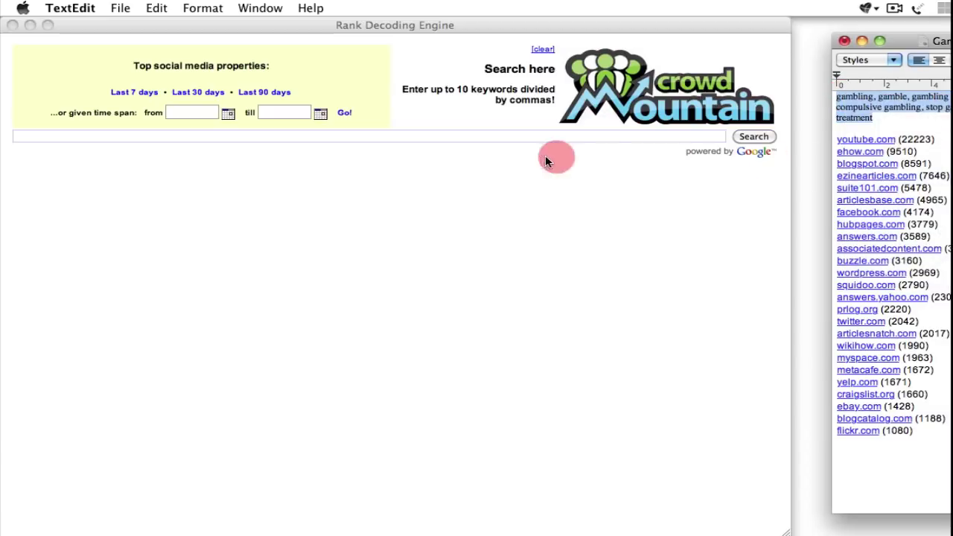
# Paste the copied gambling keywords into the Rank Decoding Engine search, run it, and reposition the window.
pyautogui.click(474, 136)
pyautogui.click(474, 135)
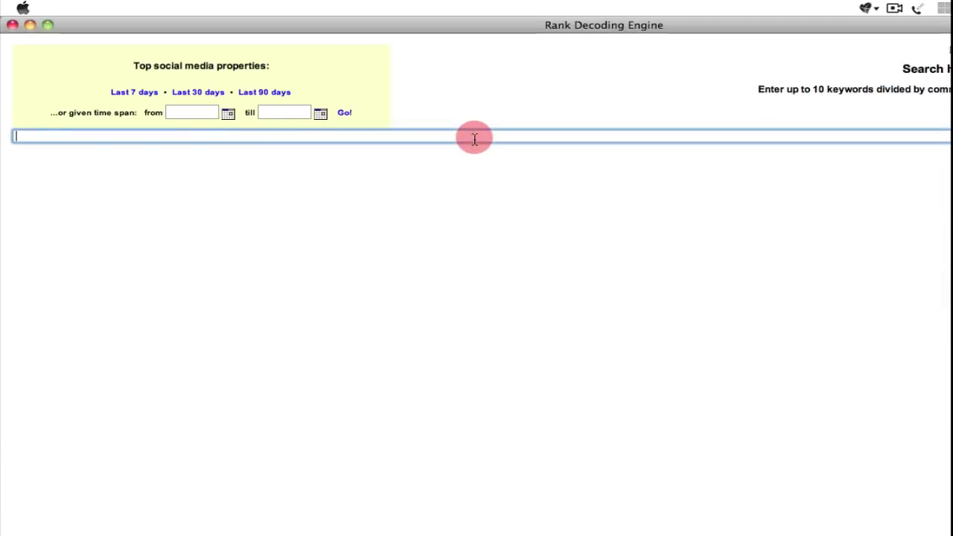
pyautogui.rightClick(473, 135)
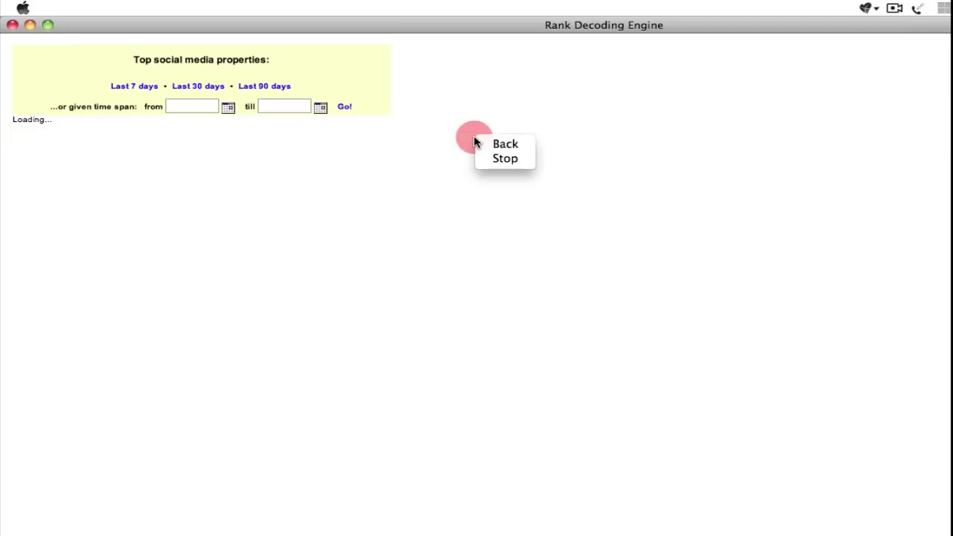
pyautogui.click(386, 153)
pyautogui.rightClick(387, 141)
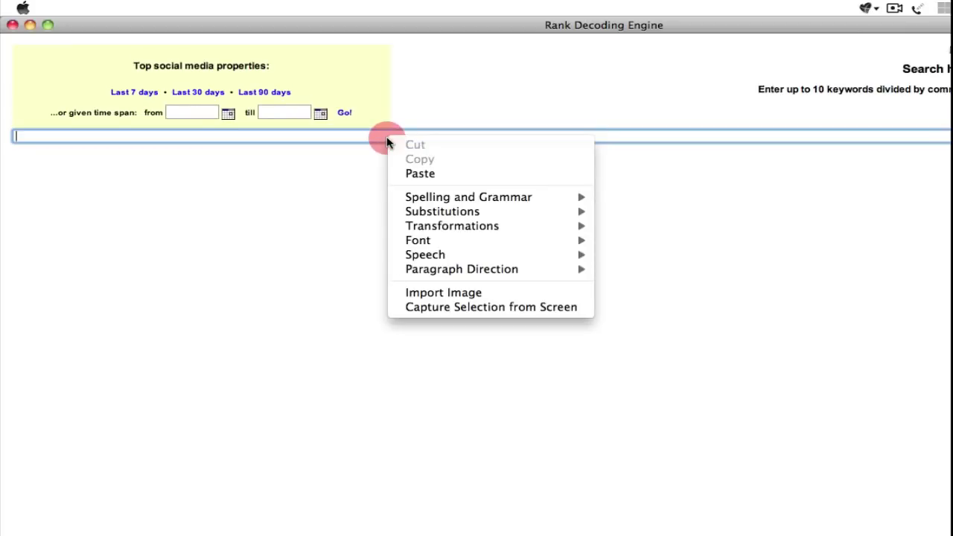
pyautogui.click(415, 175)
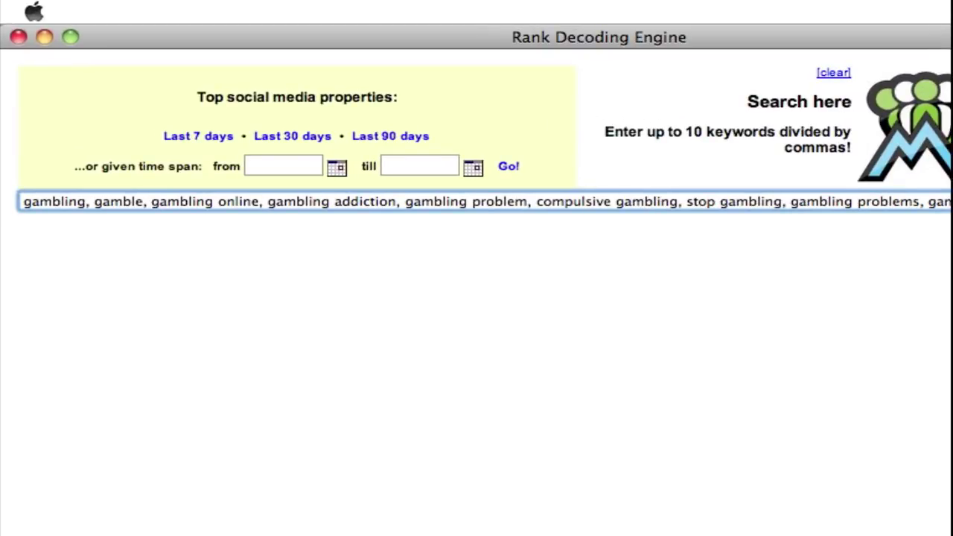
pyautogui.press('Return')
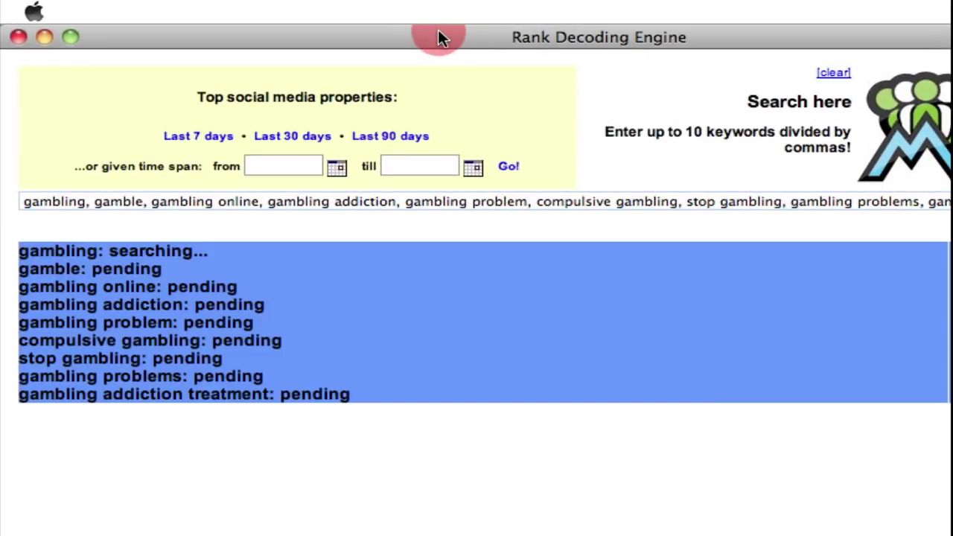
pyautogui.moveTo(441, 32); pyautogui.dragTo(561, 7)
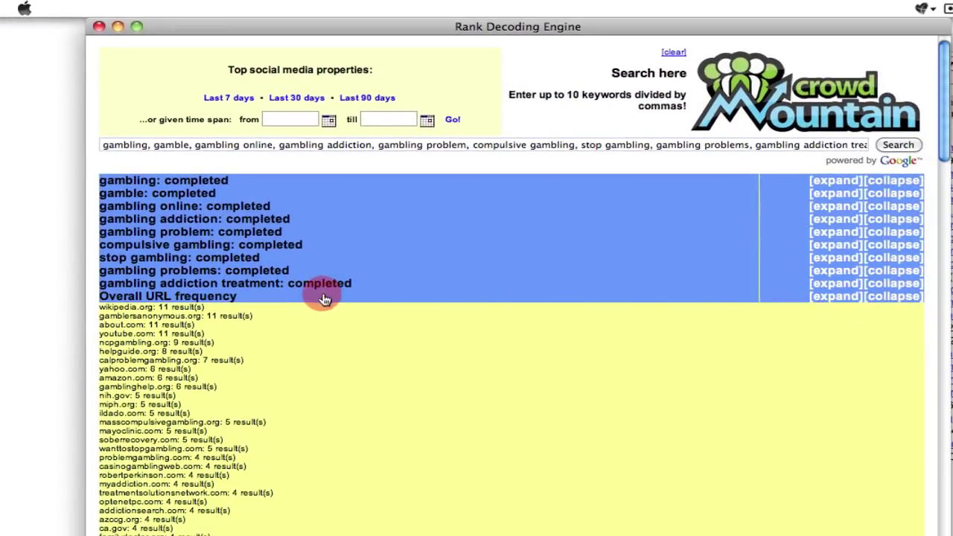
# Copy the Overall URL frequency sites from wikipedia.org downward and paste them below flickr.com in the TextEdit document.
pyautogui.scroll(-10, 395, 357)
pyautogui.scroll(9, 397, 359)
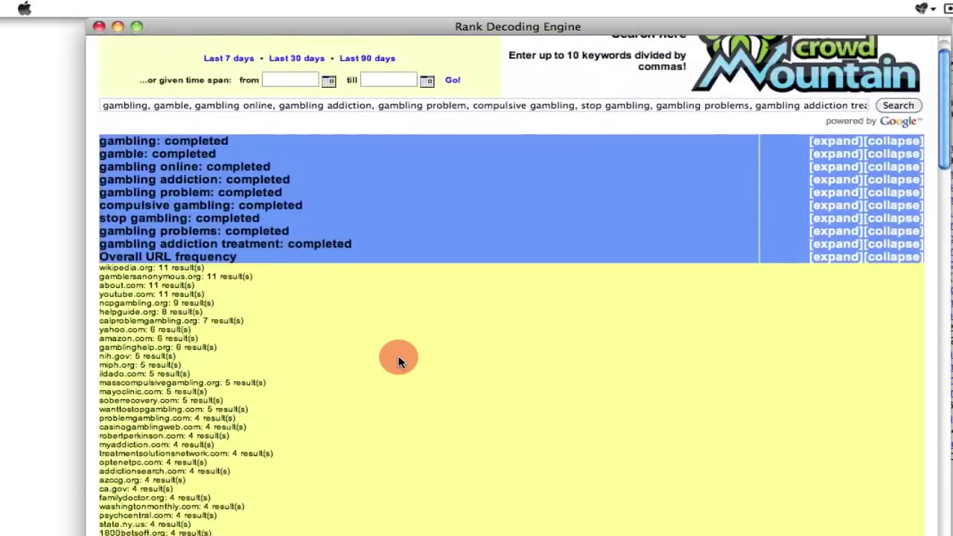
pyautogui.scroll(1, 398, 361)
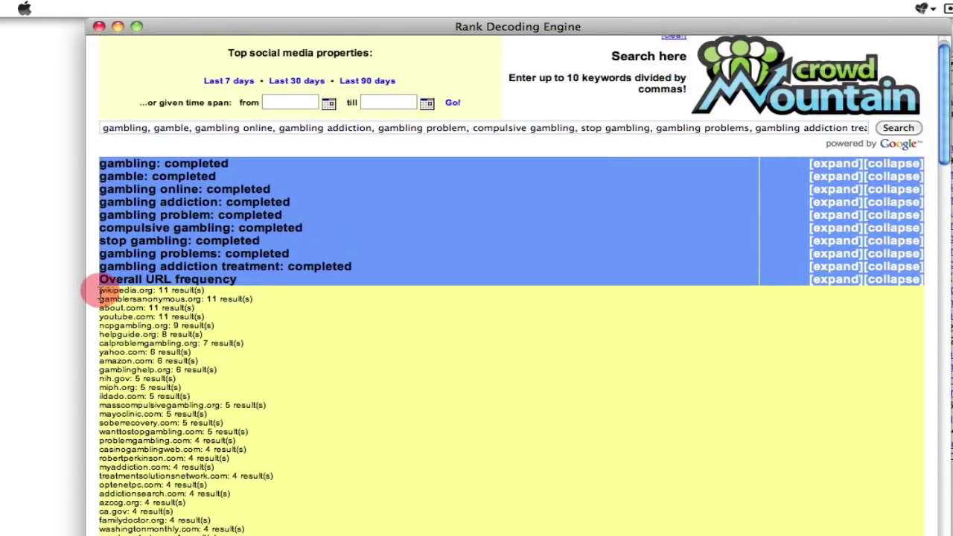
pyautogui.moveTo(111, 295); pyautogui.dragTo(224, 532)
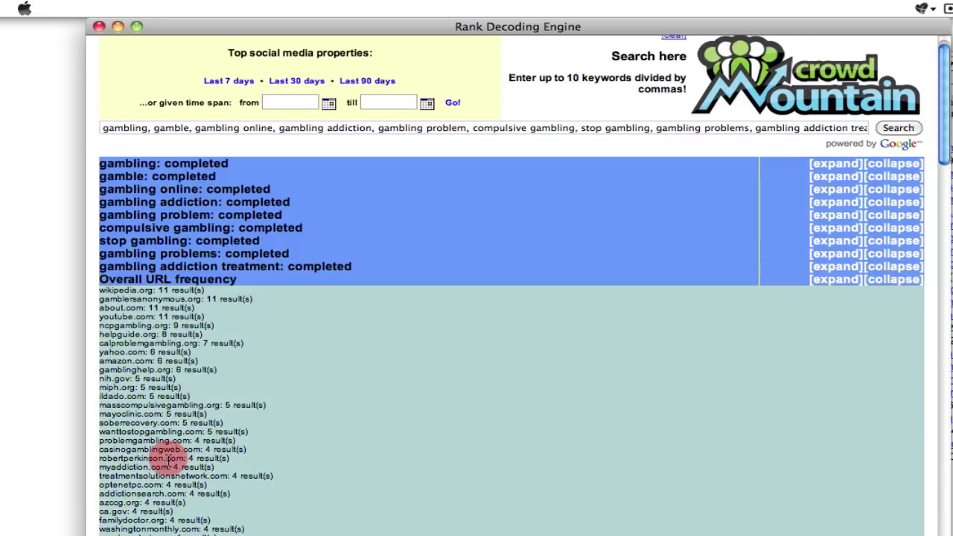
pyautogui.rightClick(169, 459)
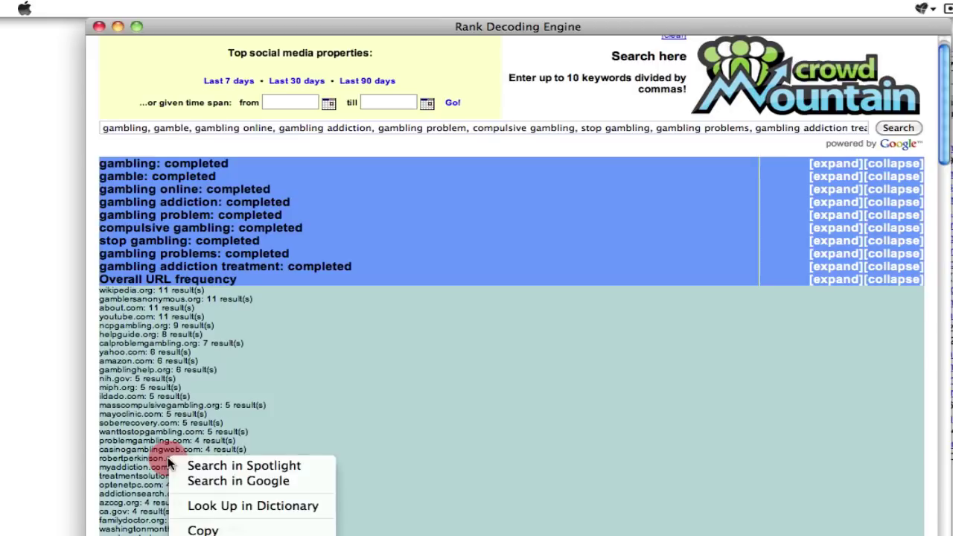
pyautogui.click(211, 528)
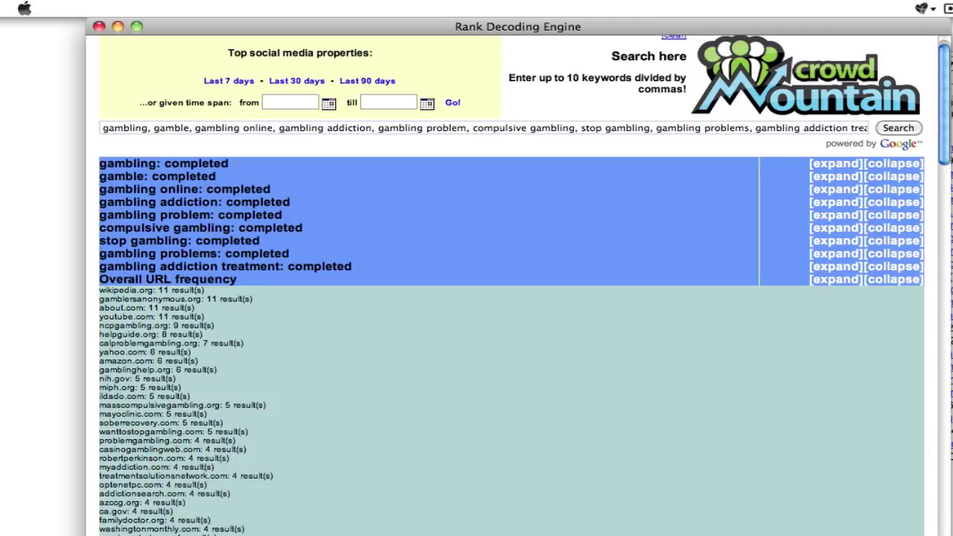
pyautogui.press('super+Tab')
pyautogui.click(921, 485)
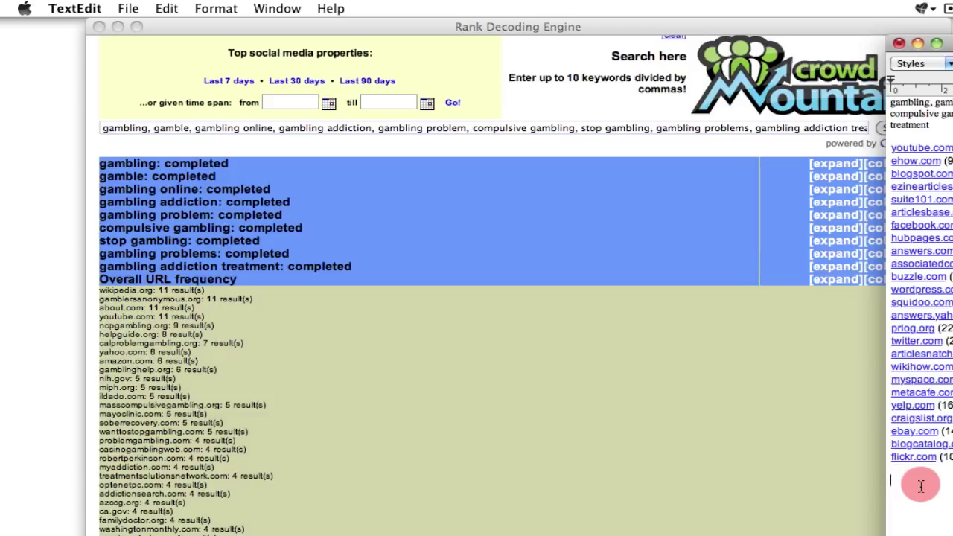
pyautogui.press('super+v')
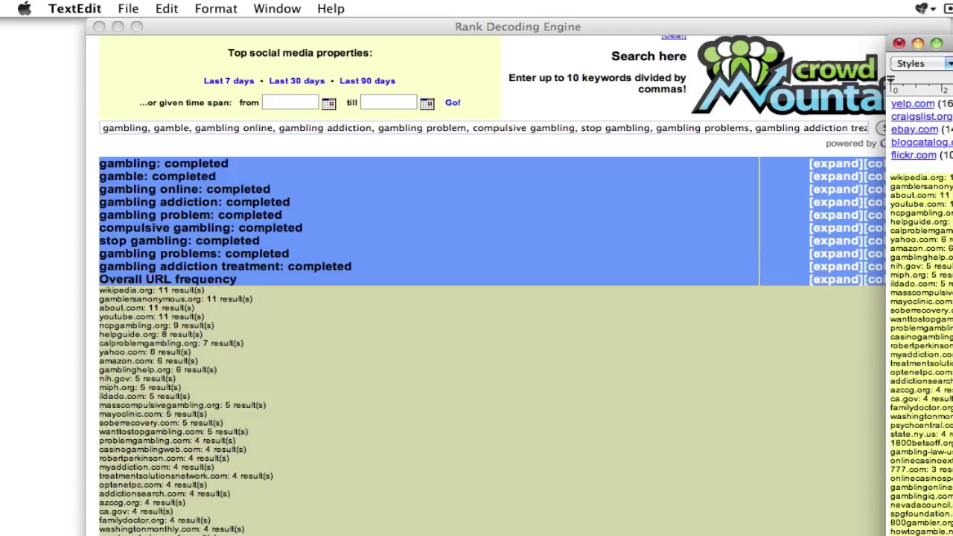
pyautogui.scroll(10, 921, 316)
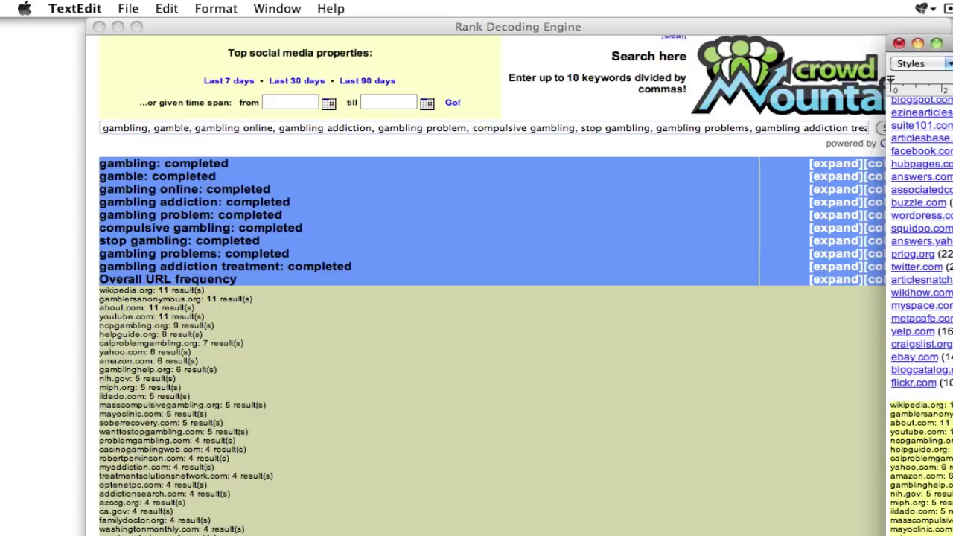
# Minimize the Rank Decoding Engine, switch to Firefox with its start page loaded, and reposition the browser window.
pyautogui.click(119, 27)
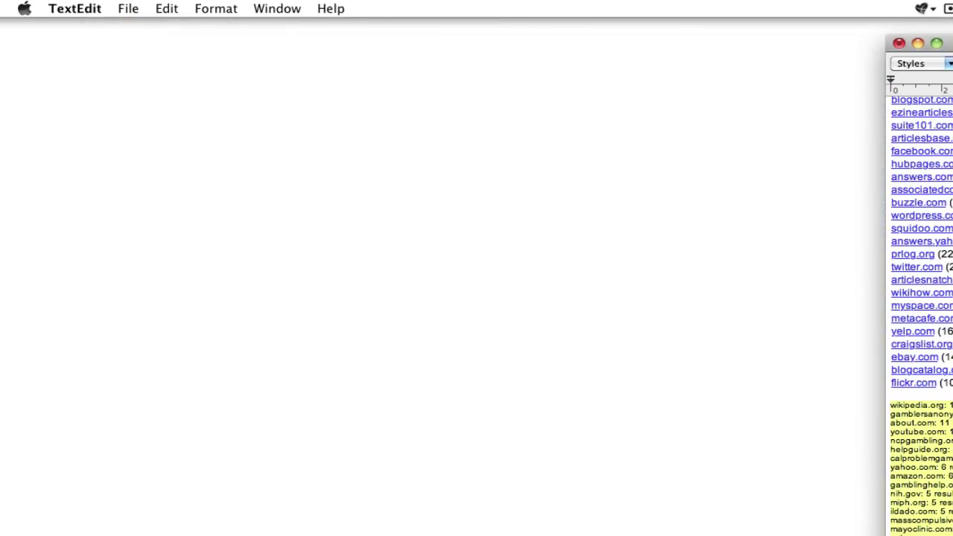
pyautogui.click(770, 521)
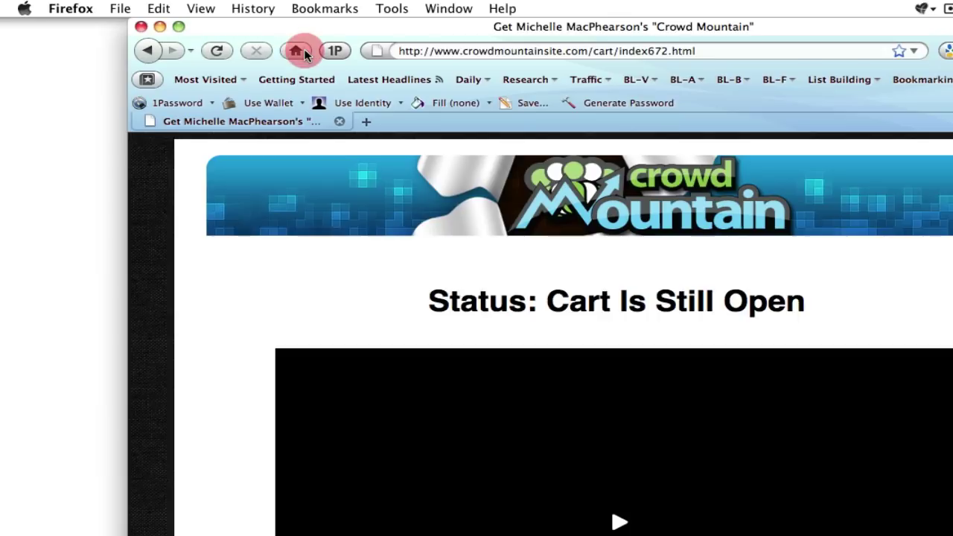
pyautogui.click(297, 52)
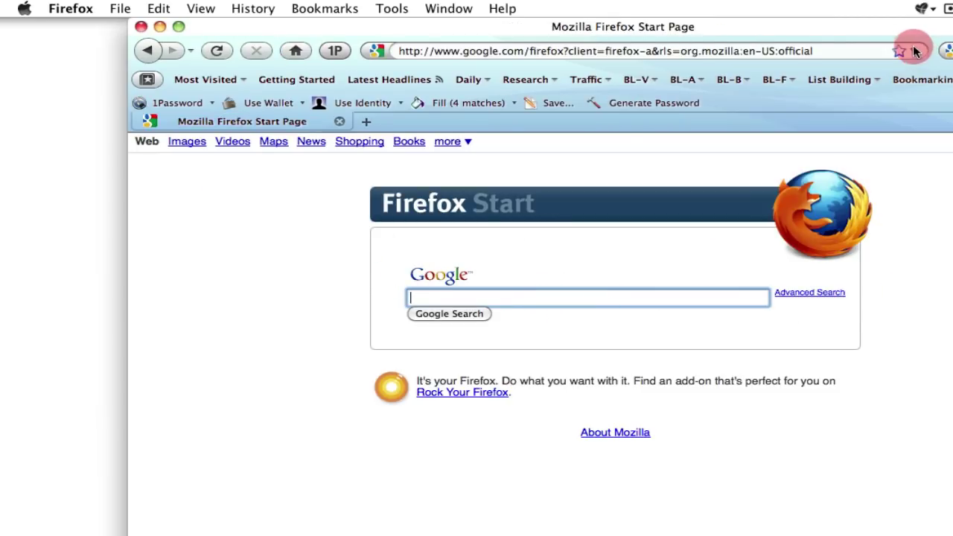
pyautogui.moveTo(914, 30); pyautogui.dragTo(745, 9)
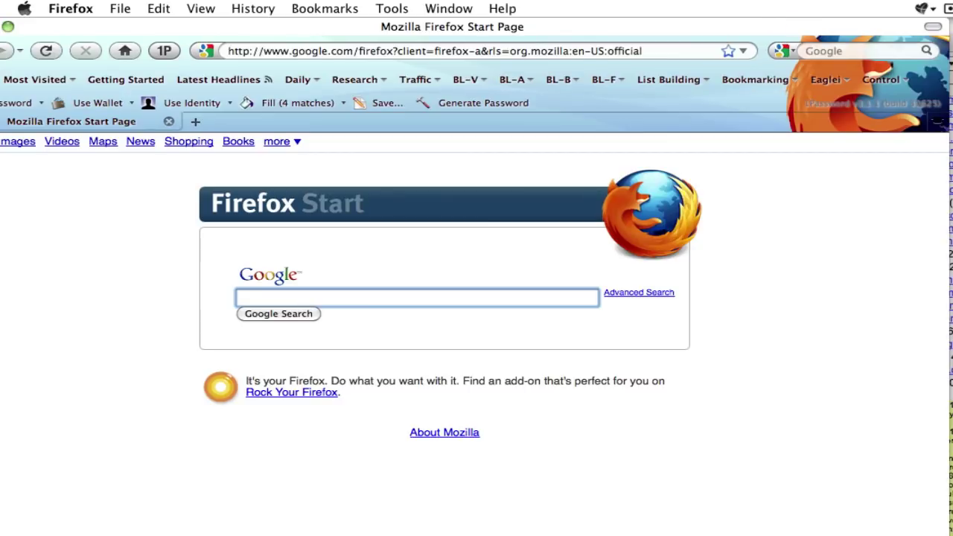
# Check the social media list in TextEdit, and open all bookmarks of the BL-A folder in Firefox tabs.
pyautogui.press('super+Tab')
pyautogui.scroll(5, 921, 313)
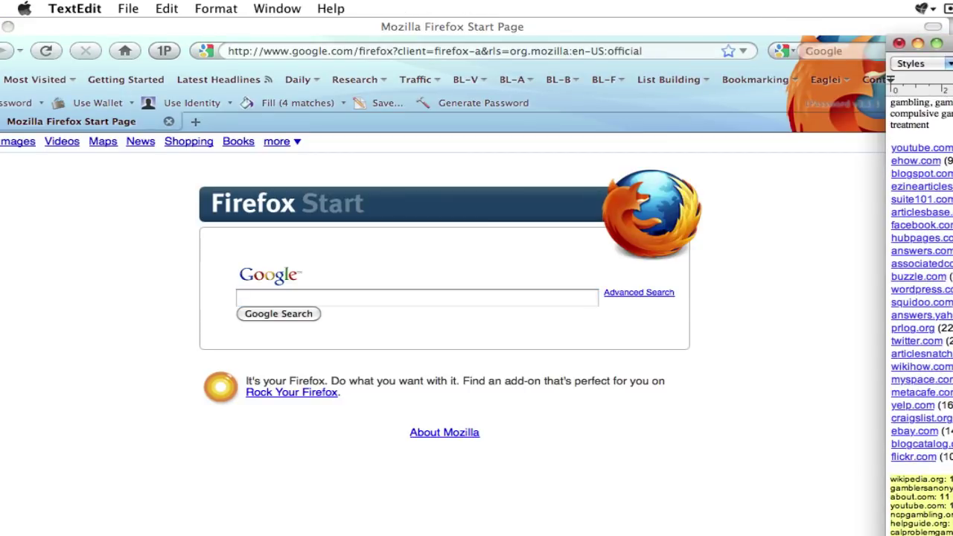
pyautogui.click(903, 153)
pyautogui.click(517, 80)
pyautogui.click(517, 80)
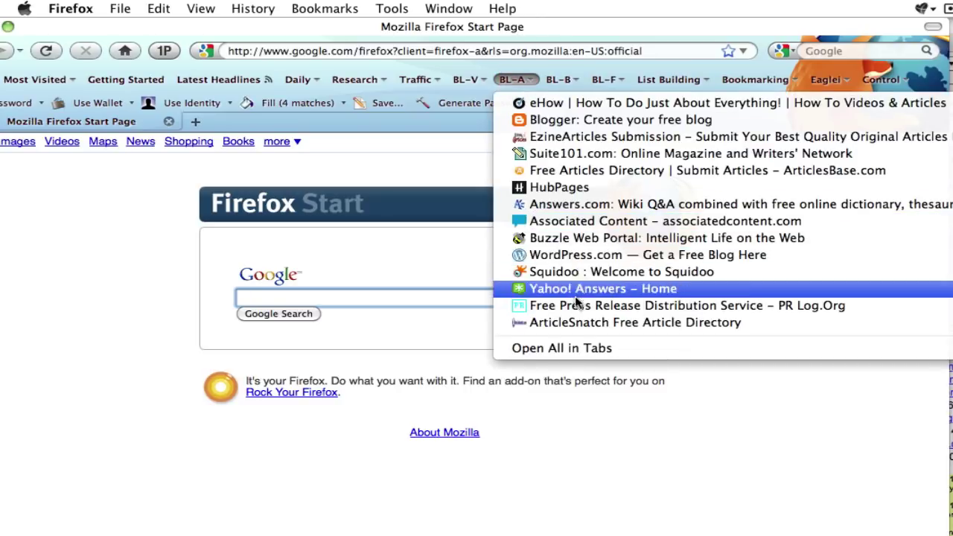
pyautogui.click(573, 347)
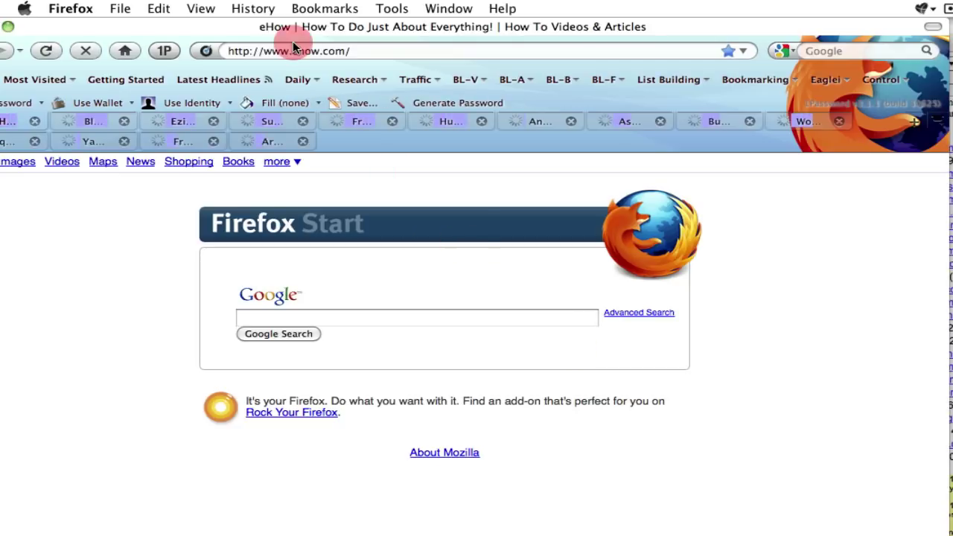
pyautogui.moveTo(234, 21); pyautogui.dragTo(288, 24)
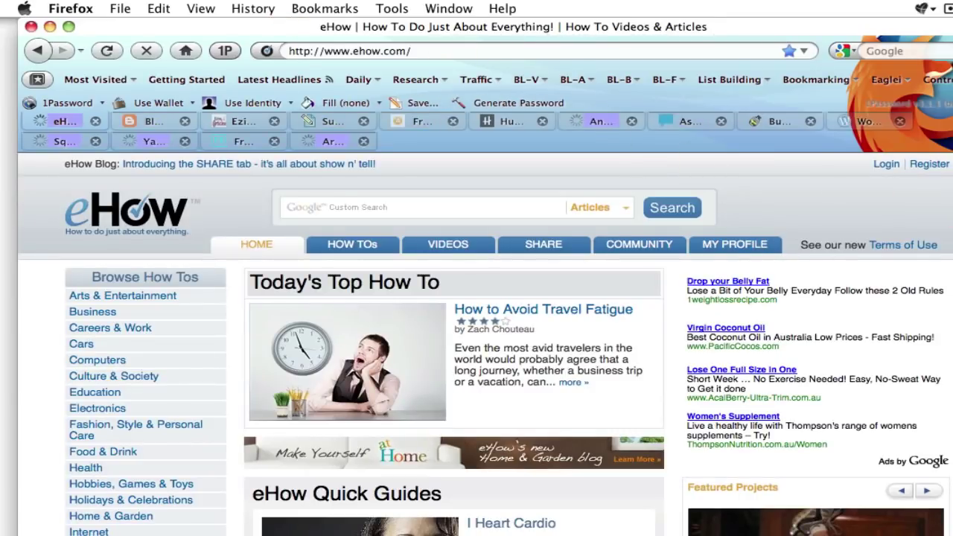
# View the site list in TextEdit and the contents of the BL-V video and List Building bookmark folders in Firefox.
pyautogui.click(951, 178)
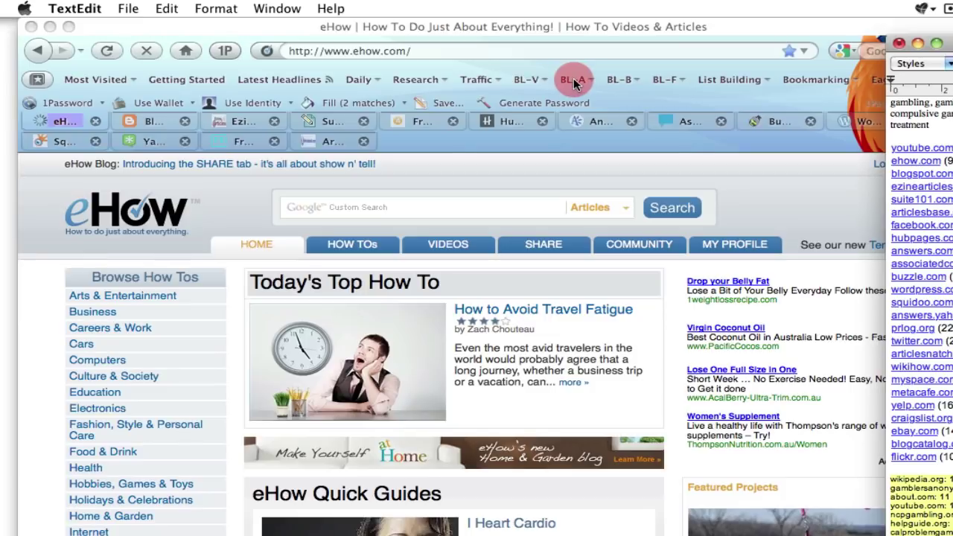
pyautogui.click(529, 82)
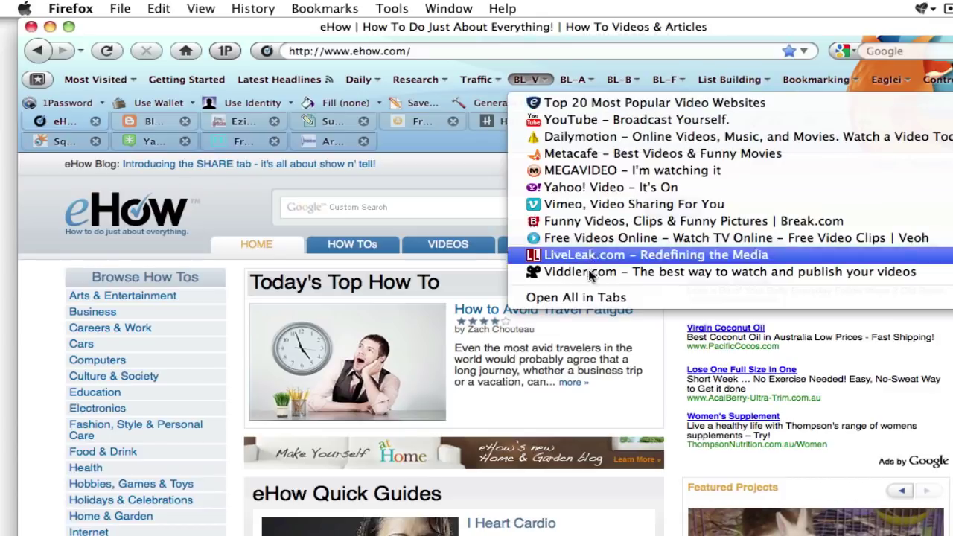
pyautogui.click(578, 77)
pyautogui.click(733, 79)
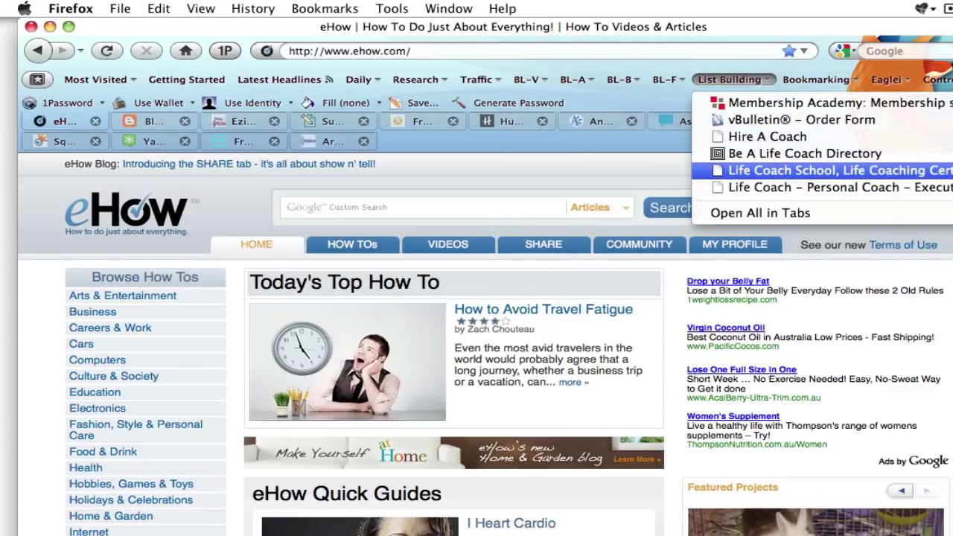
pyautogui.click(950, 175)
pyautogui.click(612, 143)
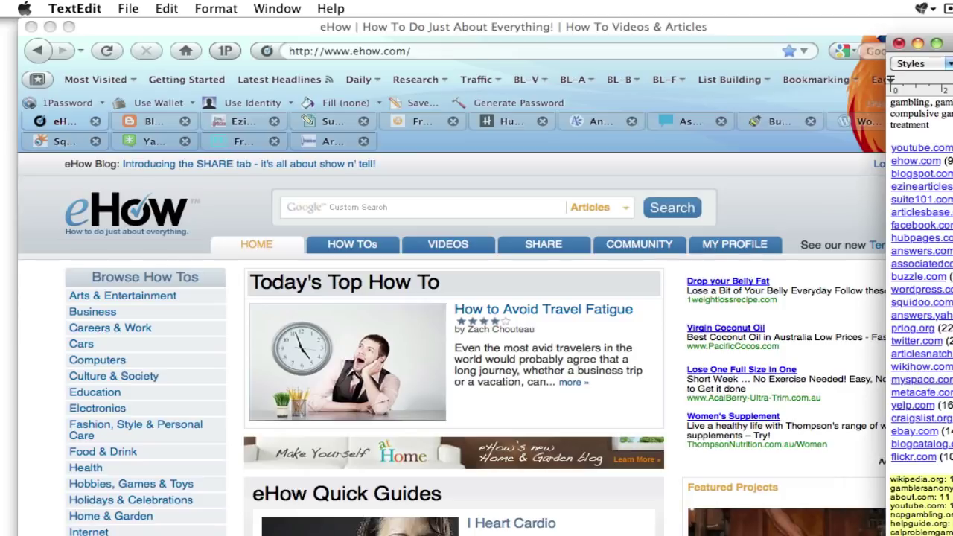
# Review the pasted keyword-search sites in TextEdit and view the BL-B bookmark folder in Firefox.
pyautogui.scroll(-5, 921, 313)
pyautogui.scroll(-3, 921, 313)
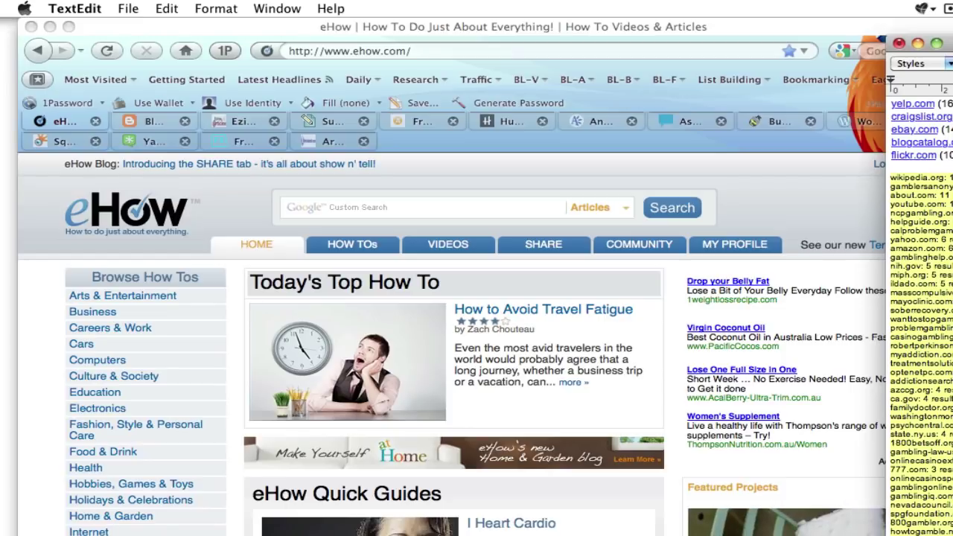
pyautogui.click(627, 82)
pyautogui.click(624, 82)
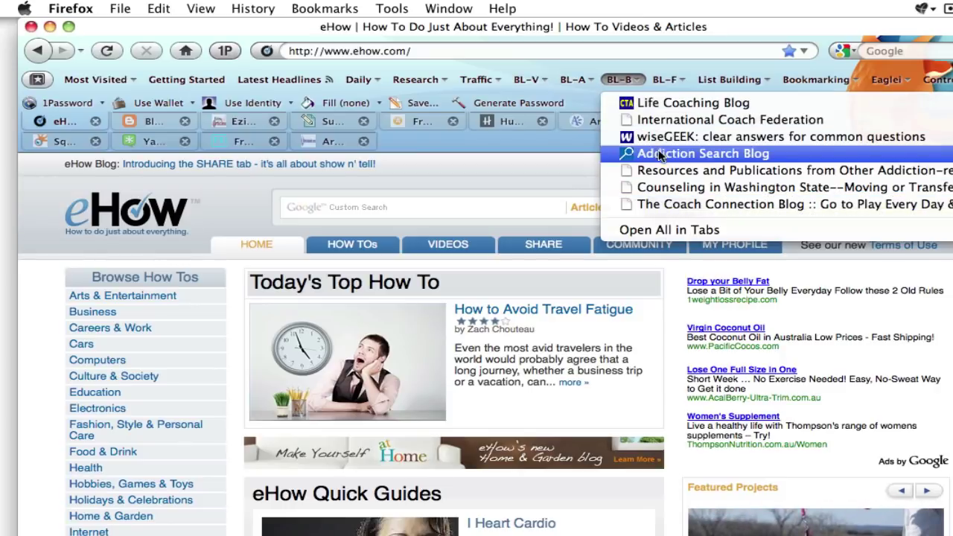
pyautogui.click(850, 230)
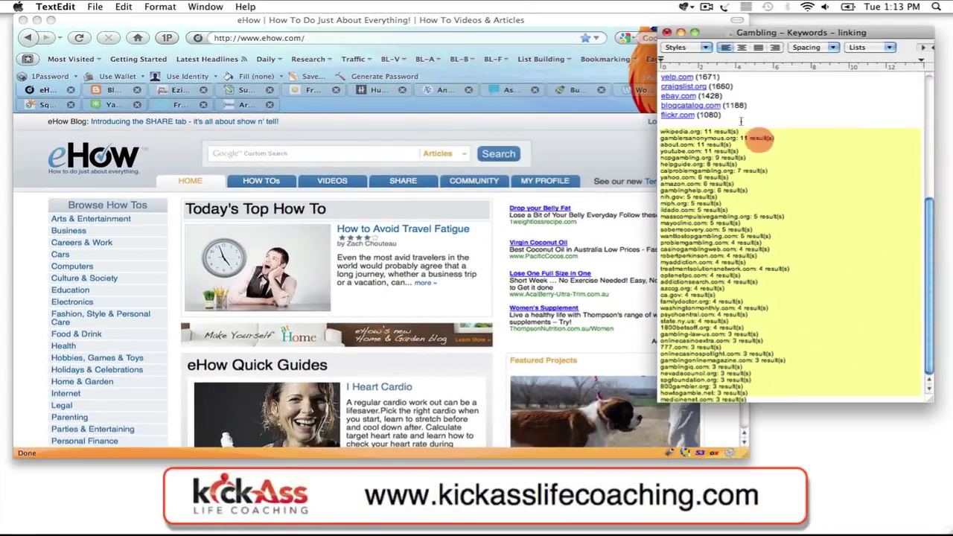